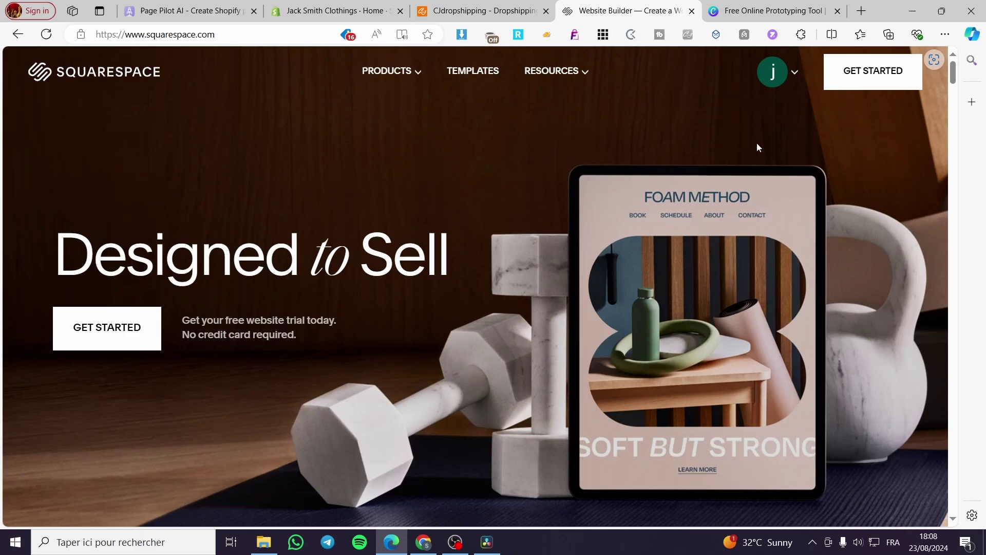
# - Open the account menu from the avatar at the top right of squarespace.com
pyautogui.click(795, 74)
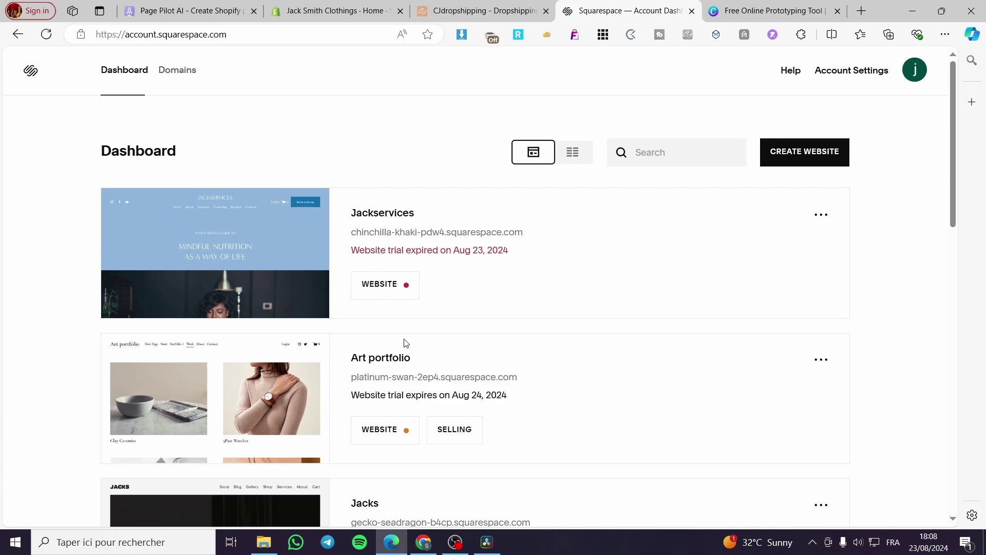
# - Scroll through the dashboard's website cards and back to the top
pyautogui.scroll(-10, 396, 334)
pyautogui.scroll(3, 544, 334)
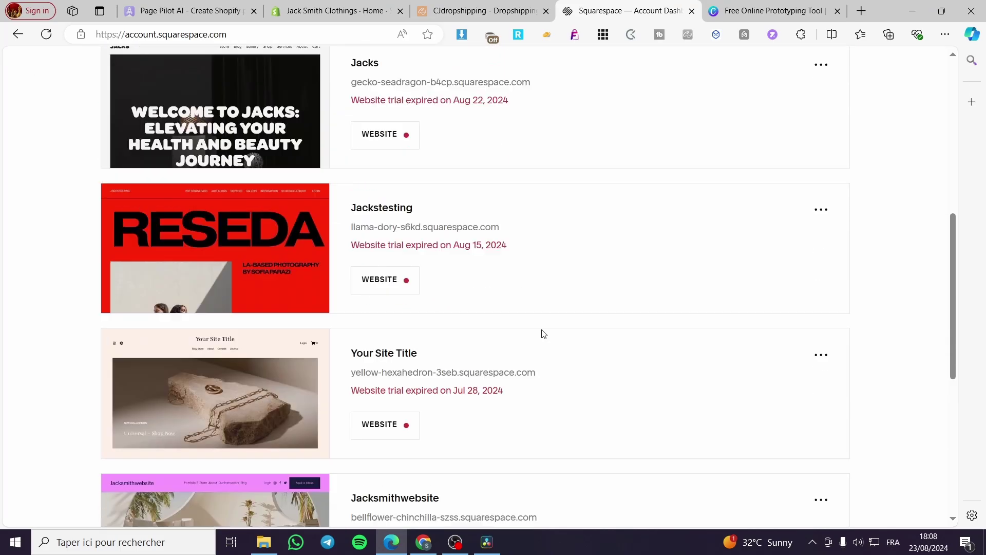
pyautogui.scroll(7, 544, 334)
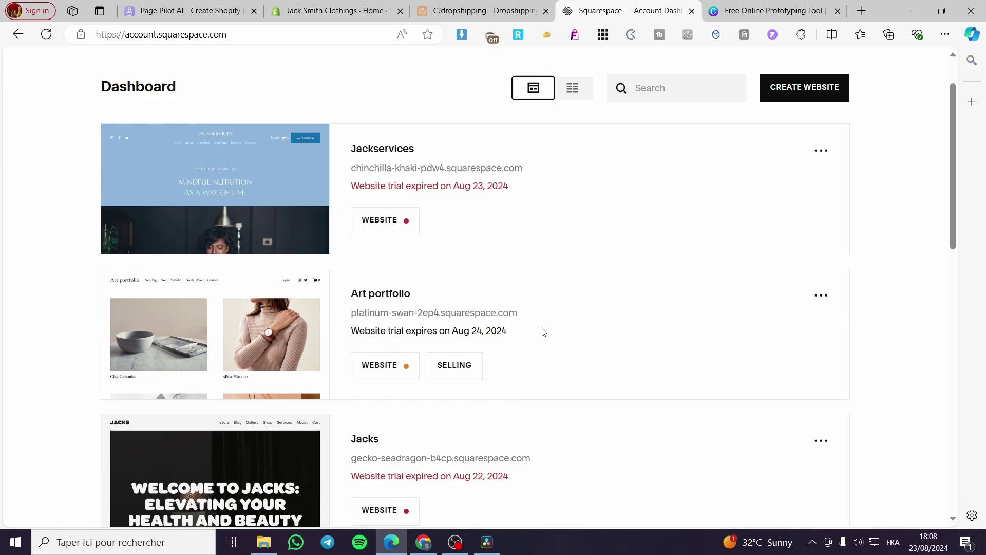
pyautogui.scroll(2, 830, 263)
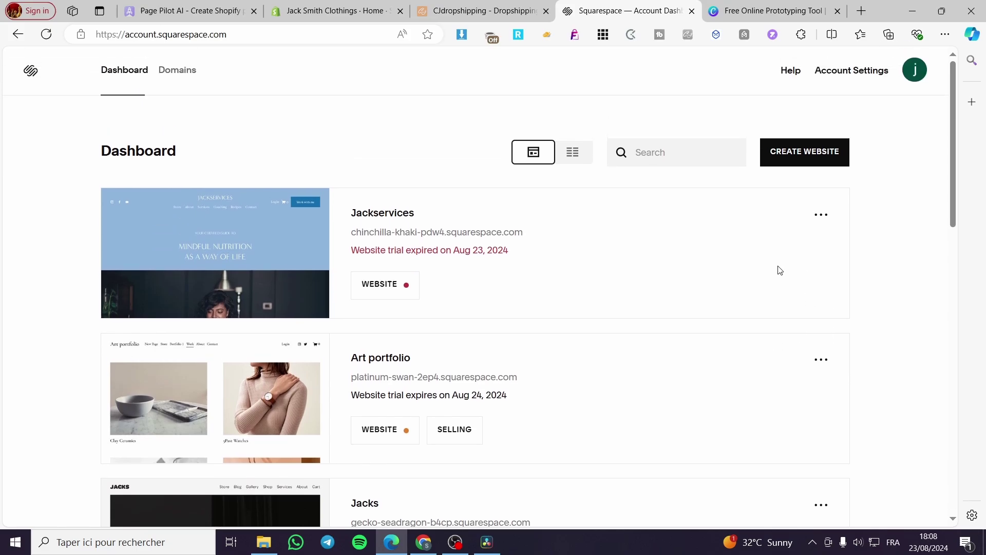
pyautogui.click(794, 163)
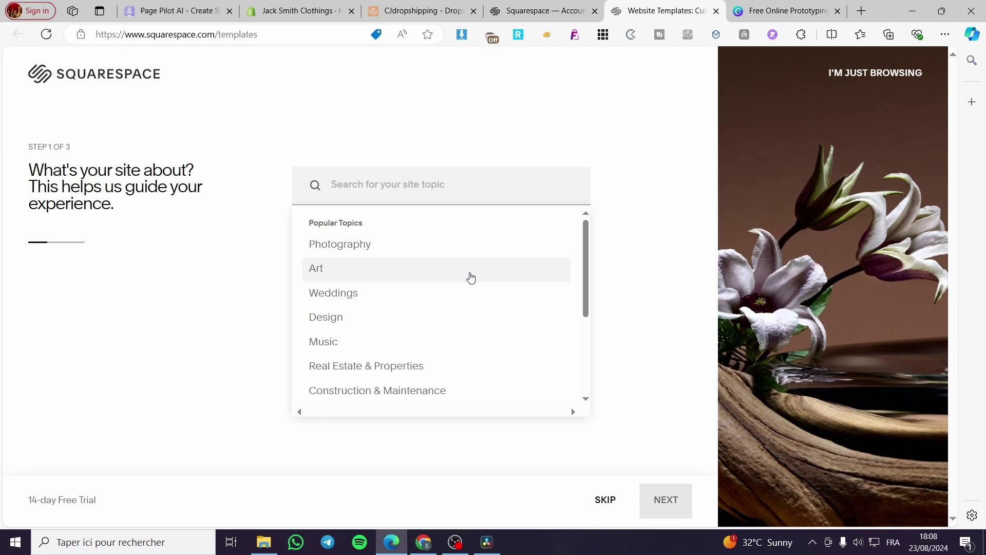
pyautogui.scroll(-3, 470, 278)
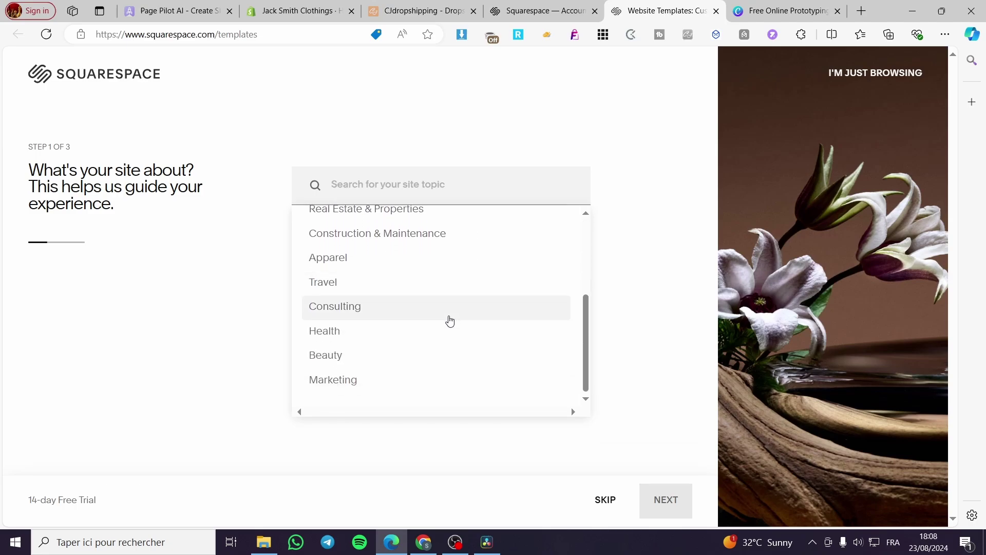
pyautogui.scroll(3, 444, 323)
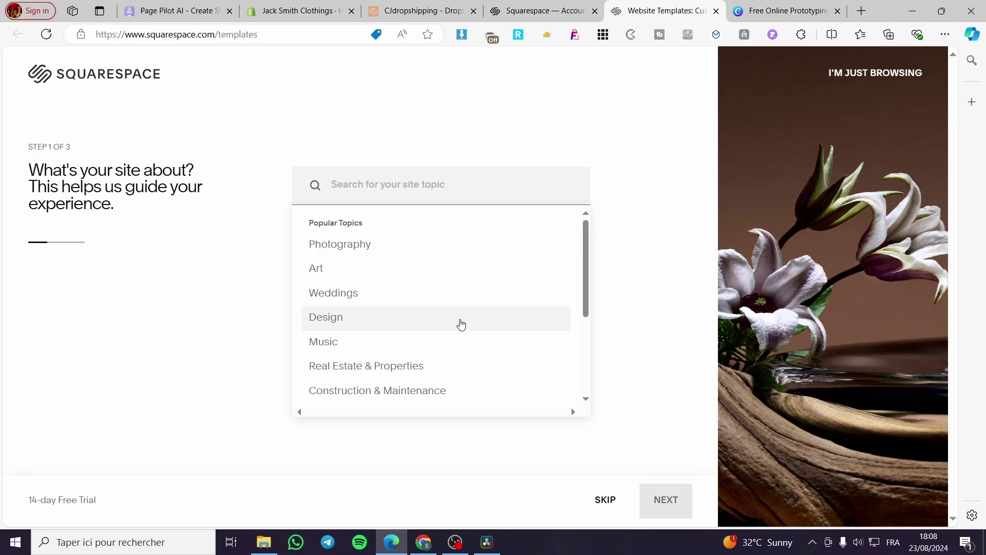
pyautogui.scroll(-2, 434, 361)
pyautogui.scroll(-1, 434, 361)
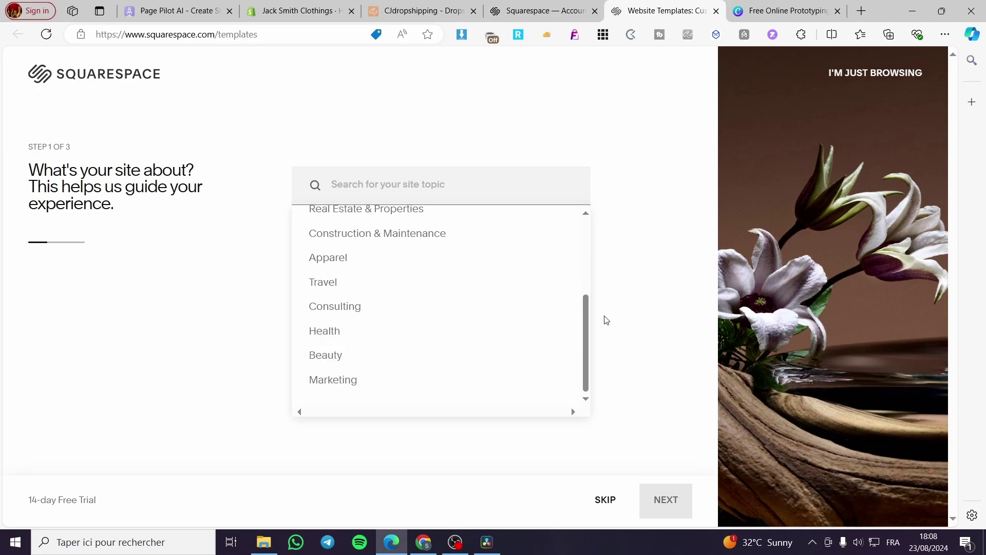
pyautogui.click(617, 308)
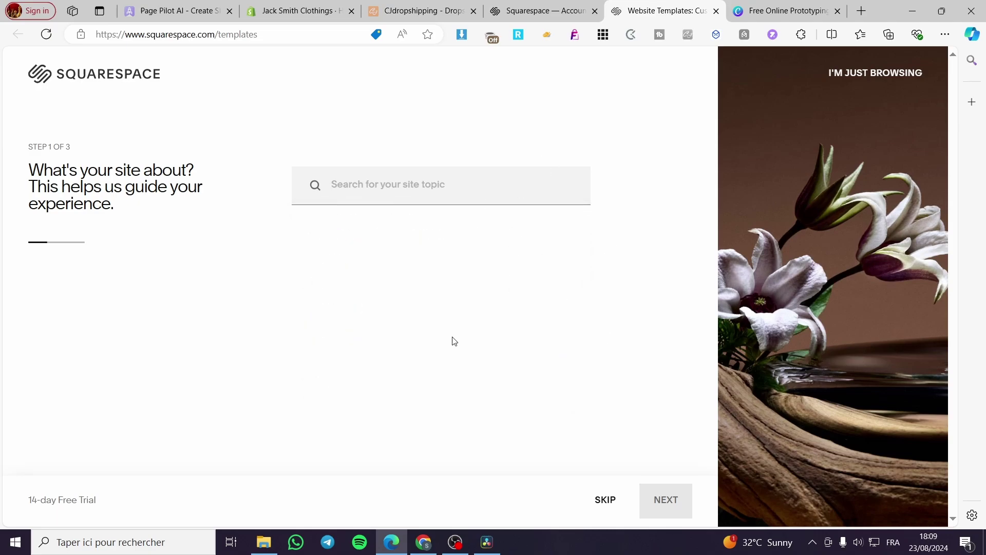
pyautogui.click(606, 500)
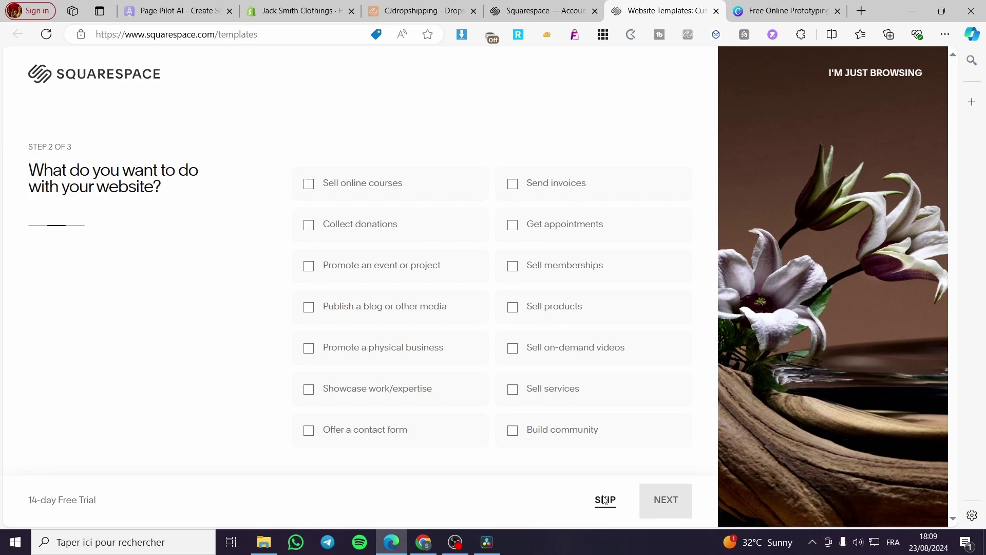
pyautogui.click(605, 500)
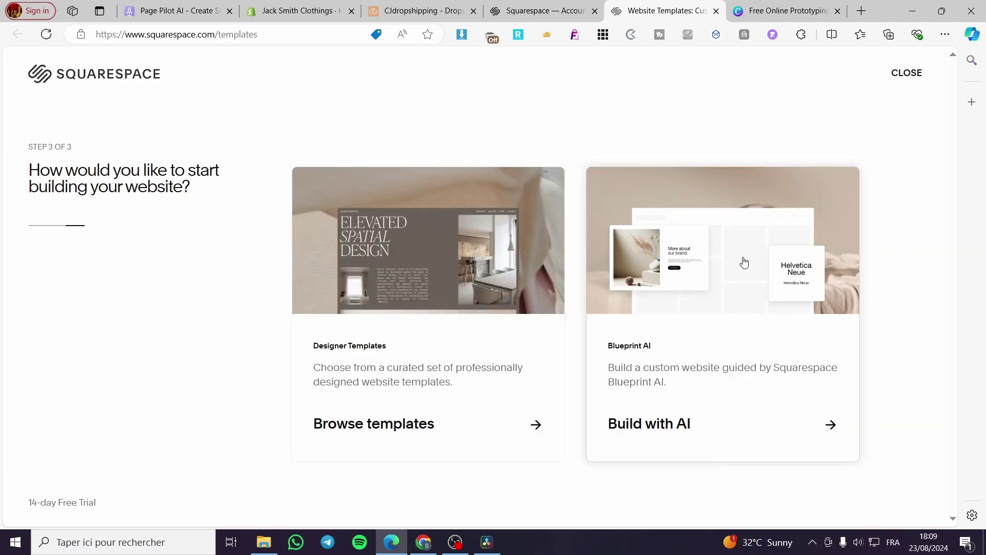
# - Leave the new-website wizard and open the Art portfolio site in its editor
pyautogui.click(716, 10)
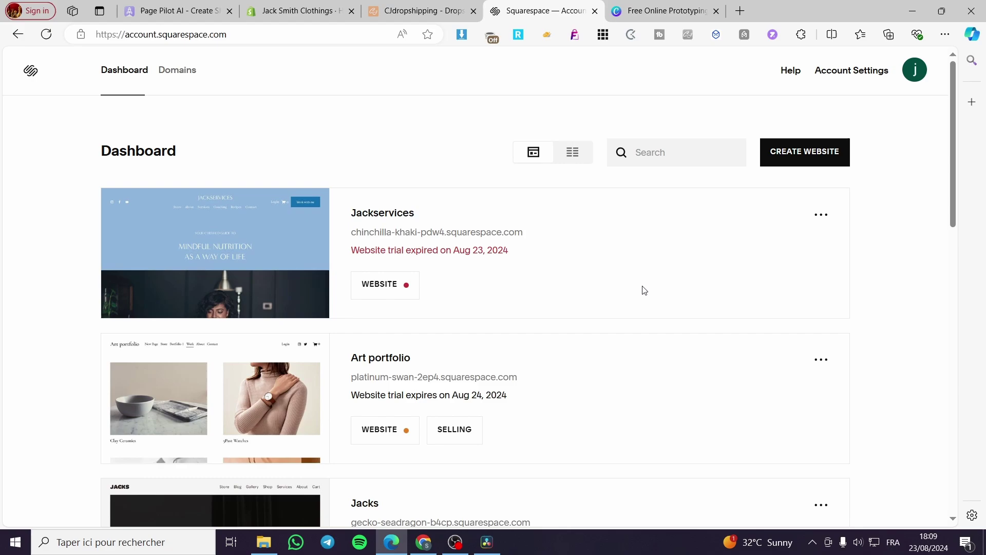
pyautogui.scroll(-3, 894, 338)
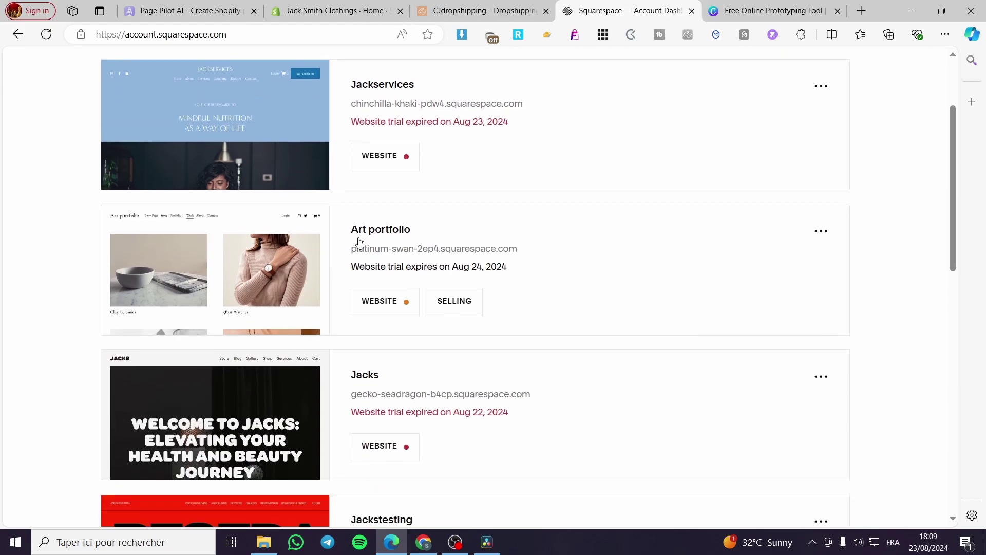
pyautogui.click(387, 309)
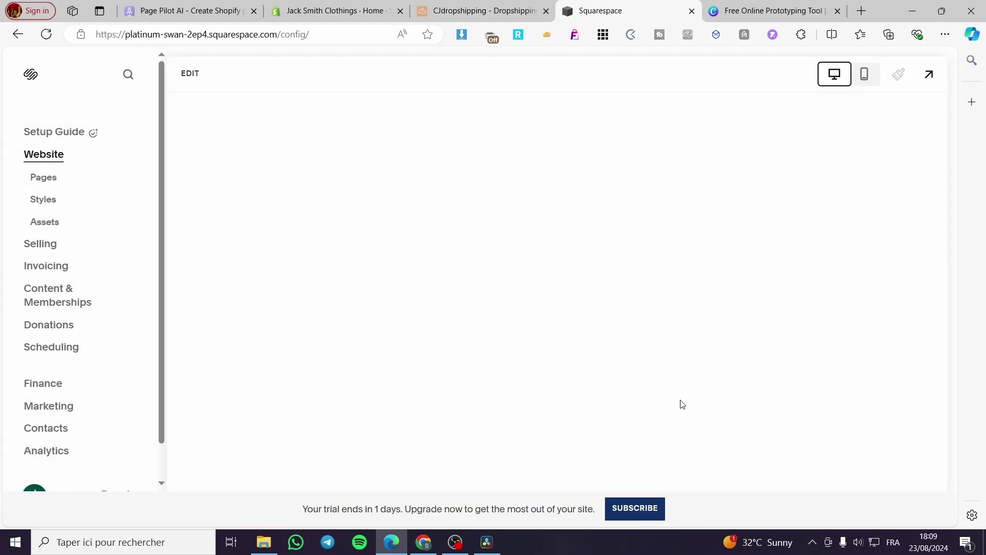
pyautogui.scroll(-10, 557, 303)
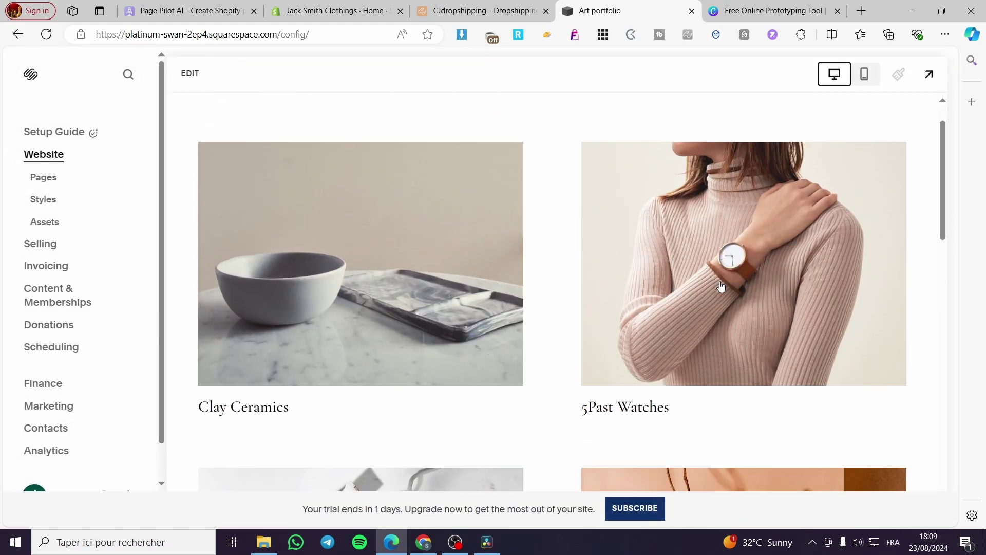
pyautogui.scroll(10, 557, 303)
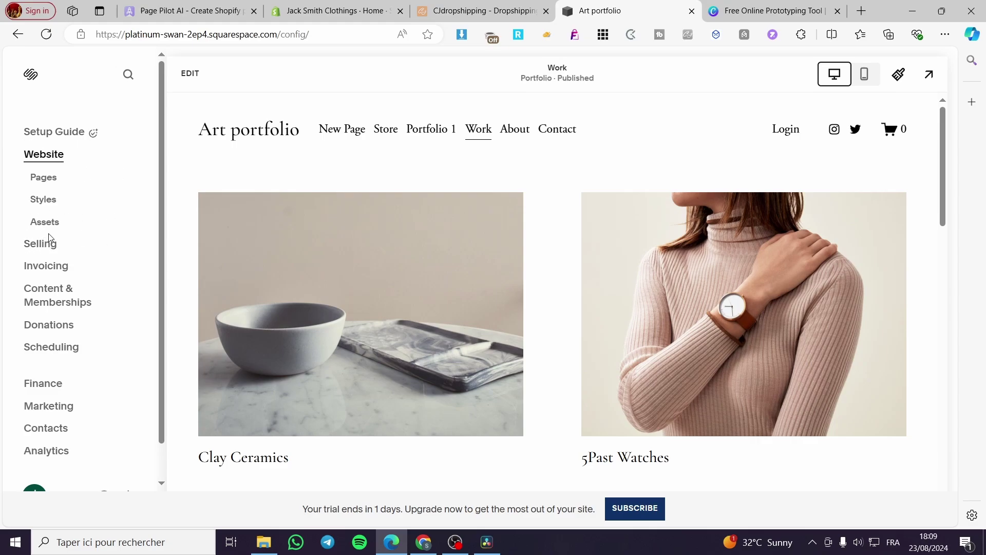
pyautogui.scroll(-1, 49, 237)
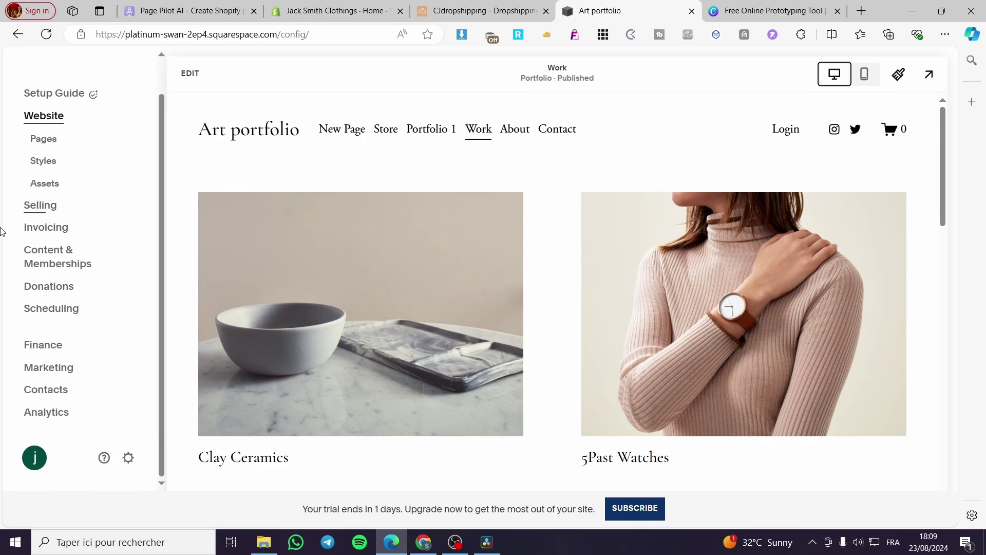
# - Open the Art portfolio site's Marketing section and scroll to Email Campaigns
pyautogui.click(44, 376)
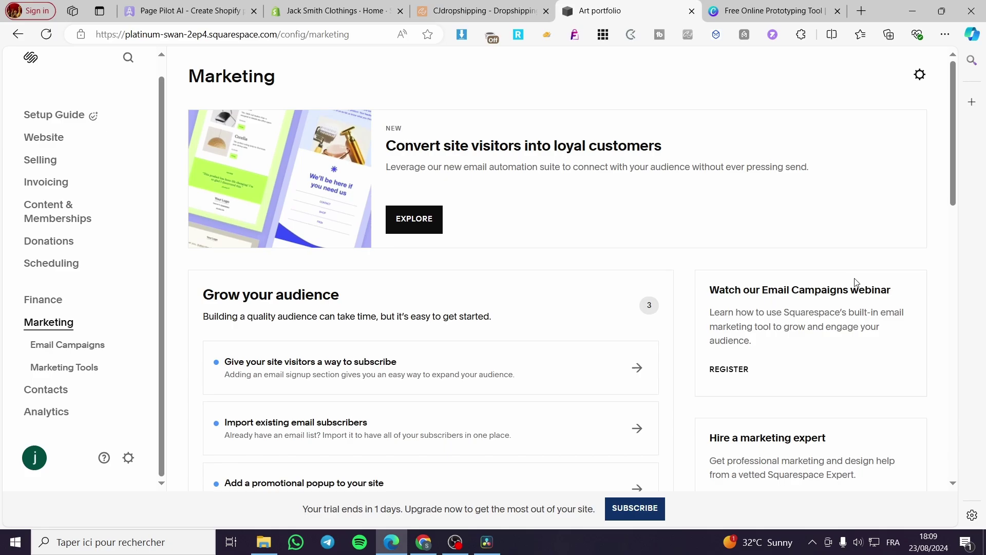
pyautogui.scroll(-1, 859, 288)
pyautogui.scroll(-5, 823, 285)
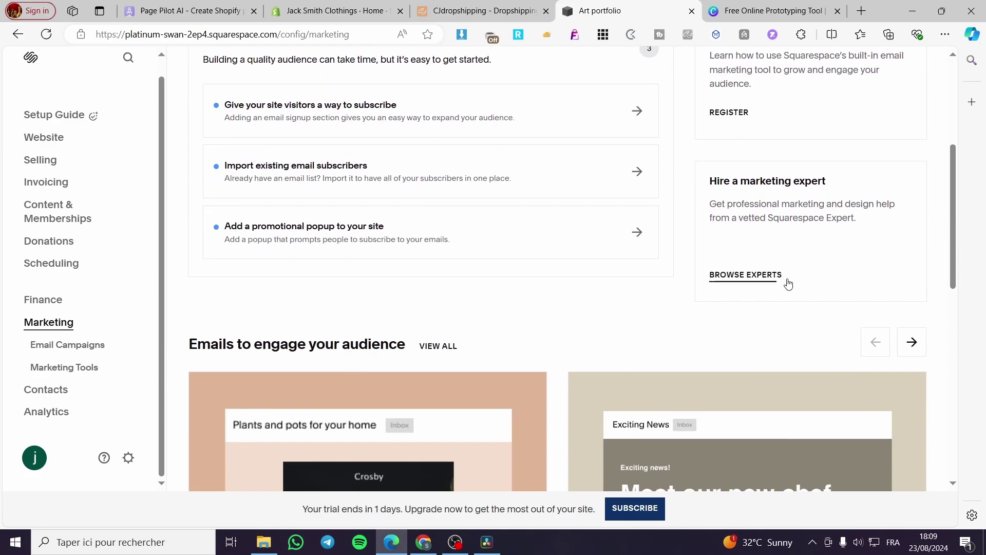
pyautogui.scroll(2, 724, 308)
pyautogui.scroll(3, 725, 308)
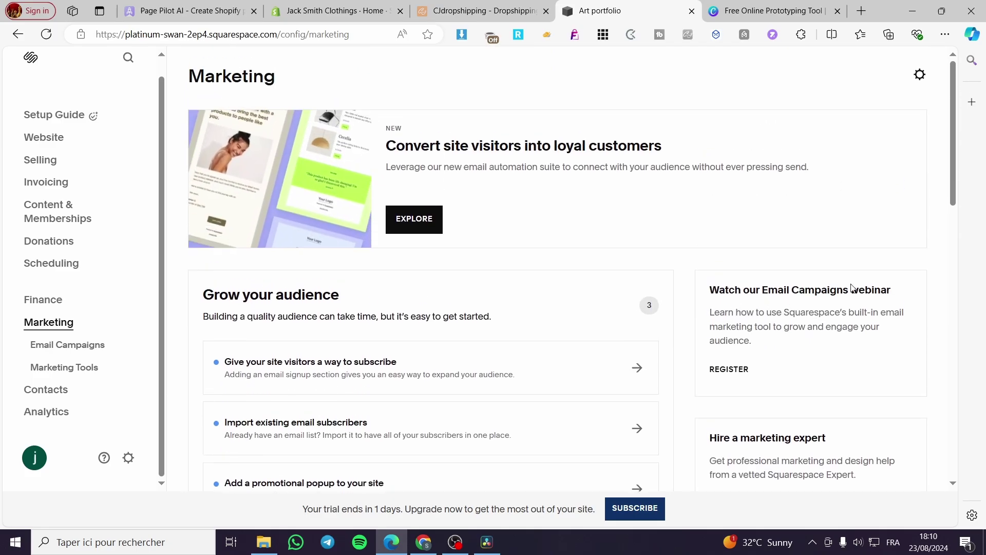
pyautogui.scroll(-8, 877, 282)
pyautogui.scroll(-5, 896, 283)
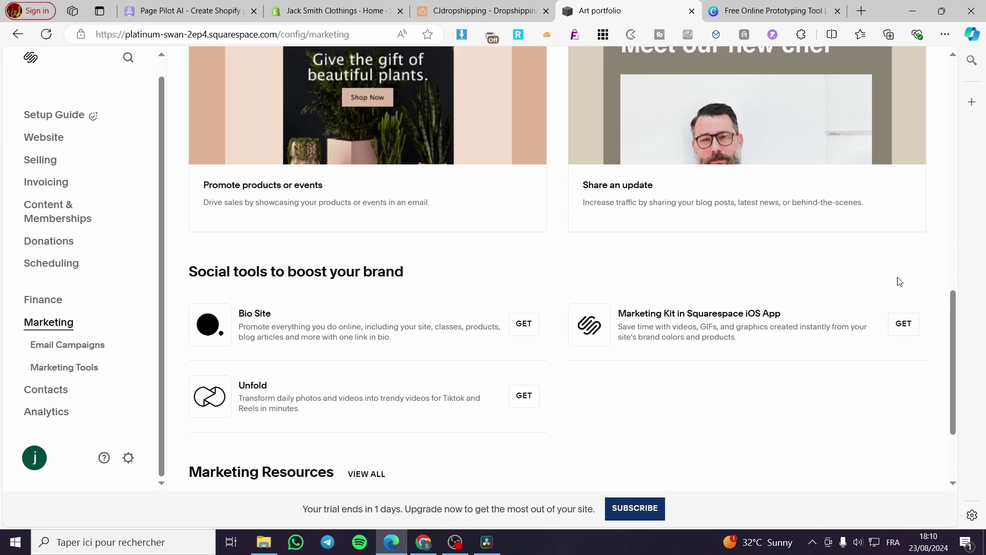
pyautogui.scroll(-3, 897, 281)
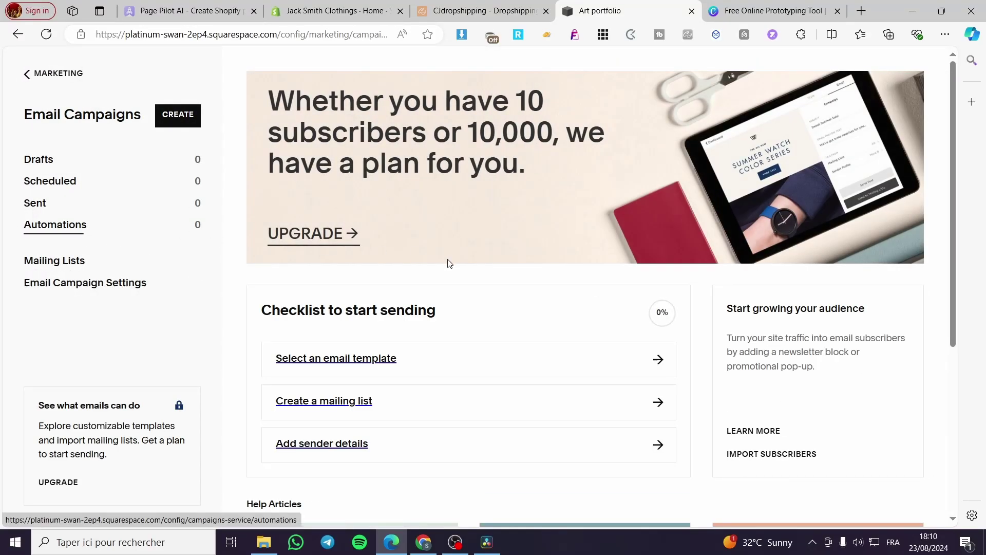
pyautogui.scroll(-5, 769, 389)
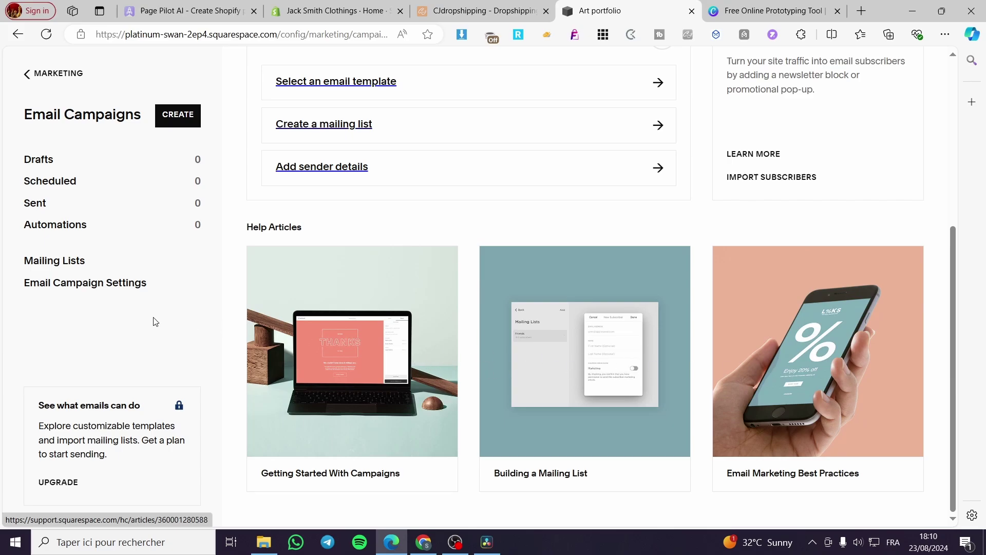
# - Add a new automation and show the Customer Activity campaign types
pyautogui.click(77, 235)
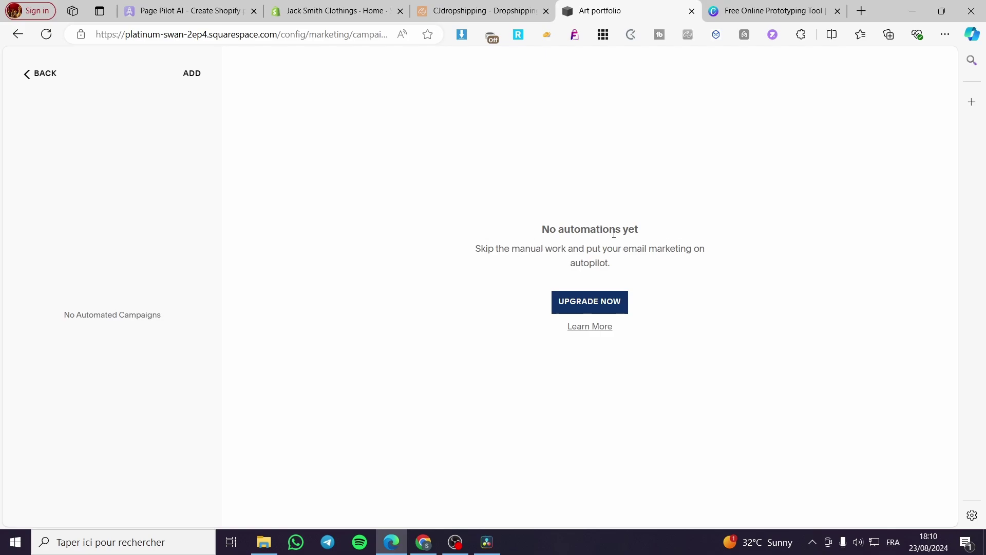
pyautogui.click(200, 77)
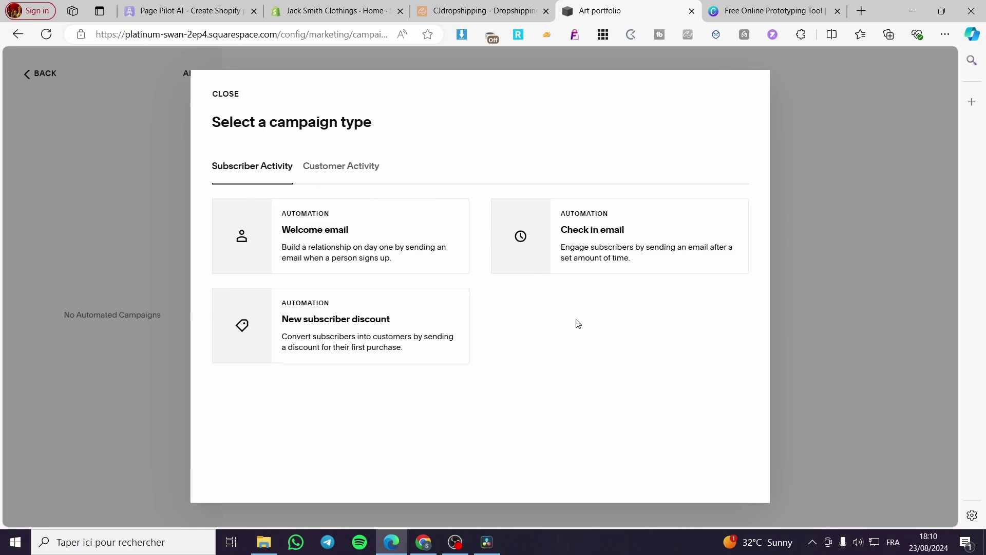
pyautogui.click(315, 166)
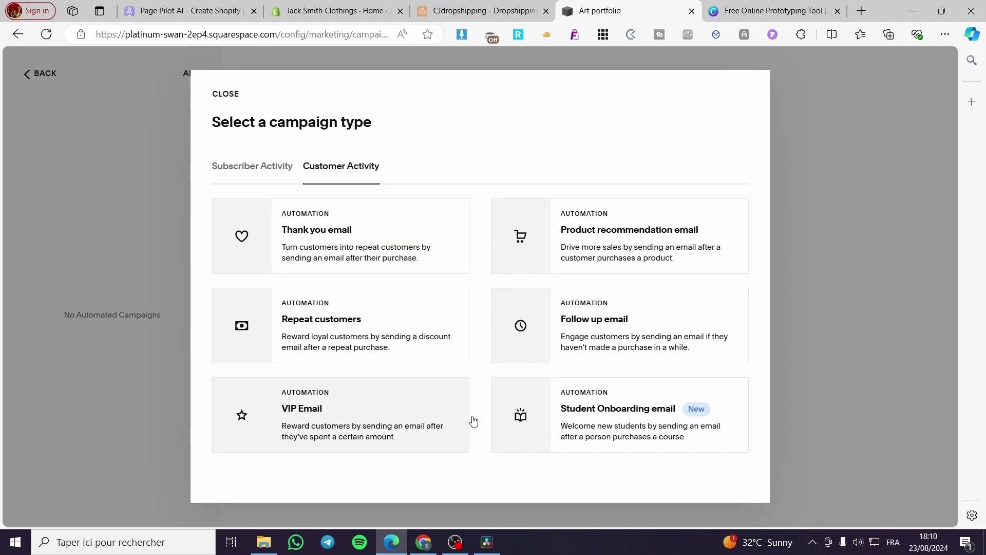
pyautogui.click(231, 170)
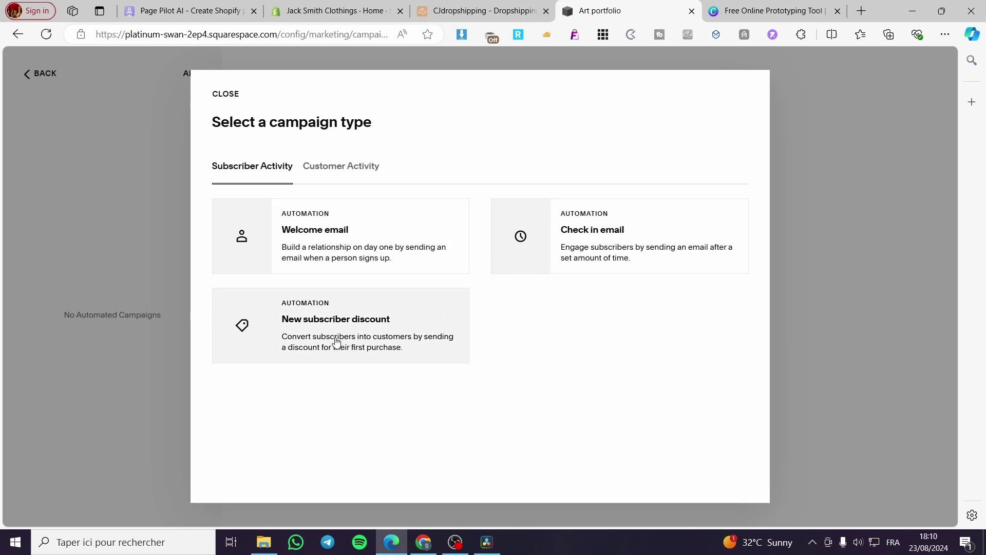
pyautogui.click(359, 165)
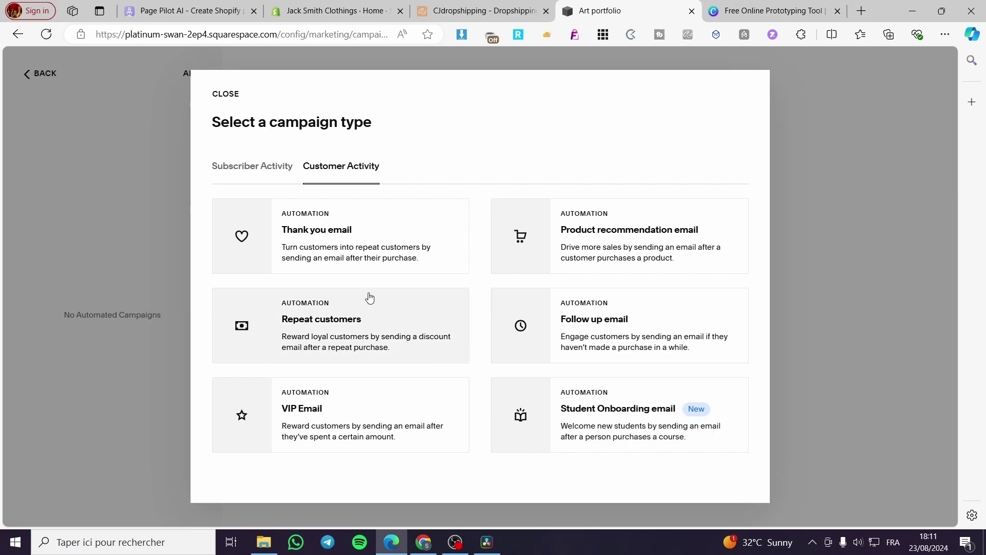
# - Choose the Thank you email automation and open the Hail template preview
pyautogui.click(369, 262)
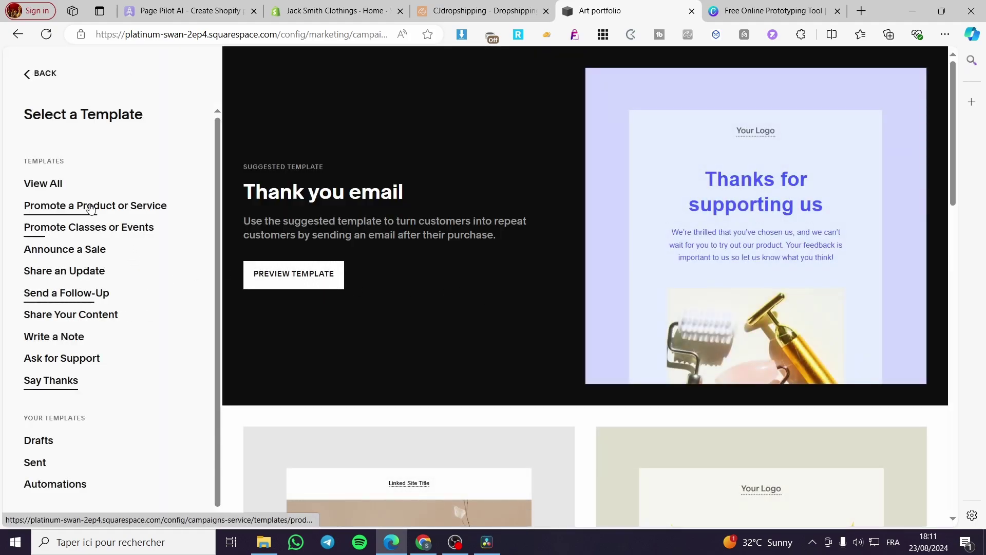
pyautogui.scroll(-1, 129, 383)
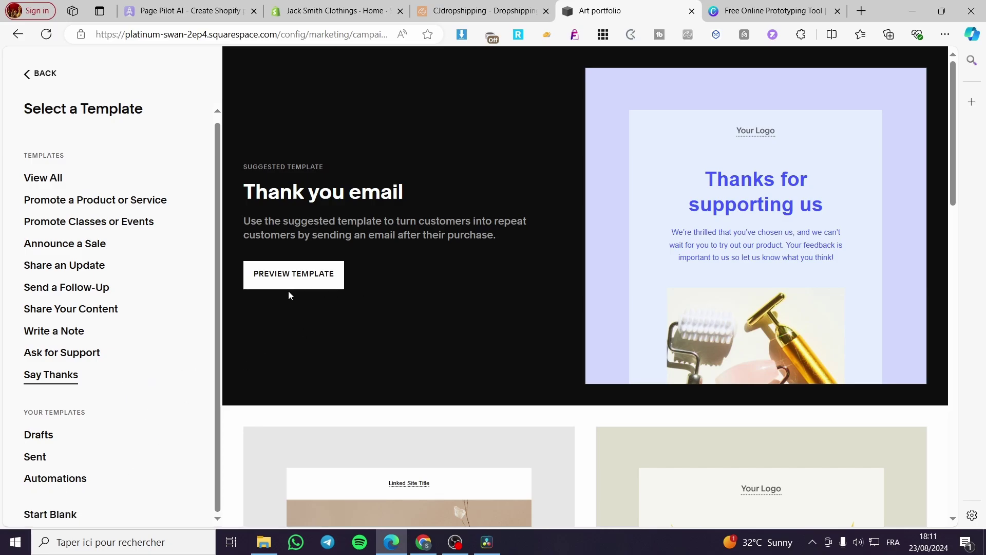
pyautogui.scroll(-1, 574, 407)
pyautogui.scroll(-4, 575, 406)
pyautogui.scroll(-1, 606, 411)
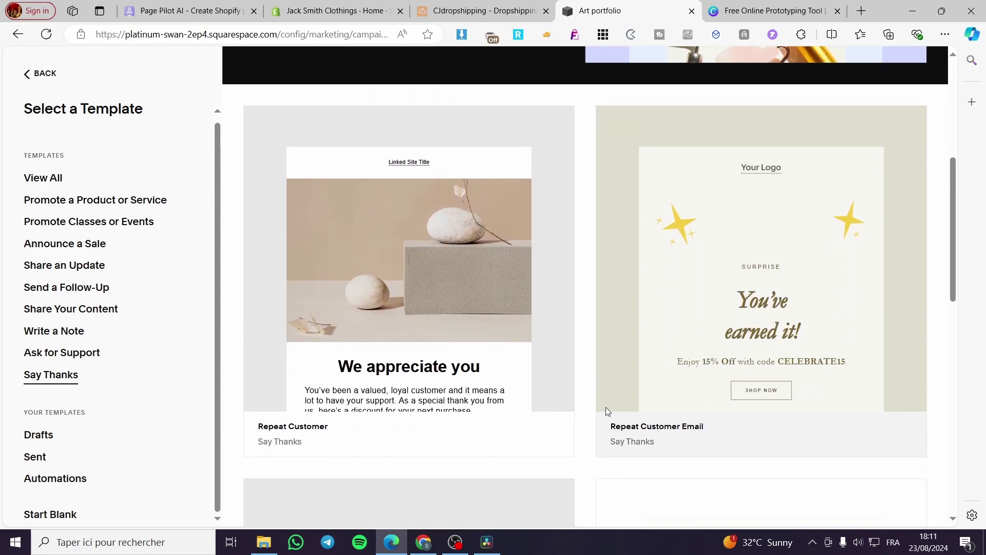
pyautogui.scroll(5, 612, 413)
pyautogui.scroll(-10, 615, 416)
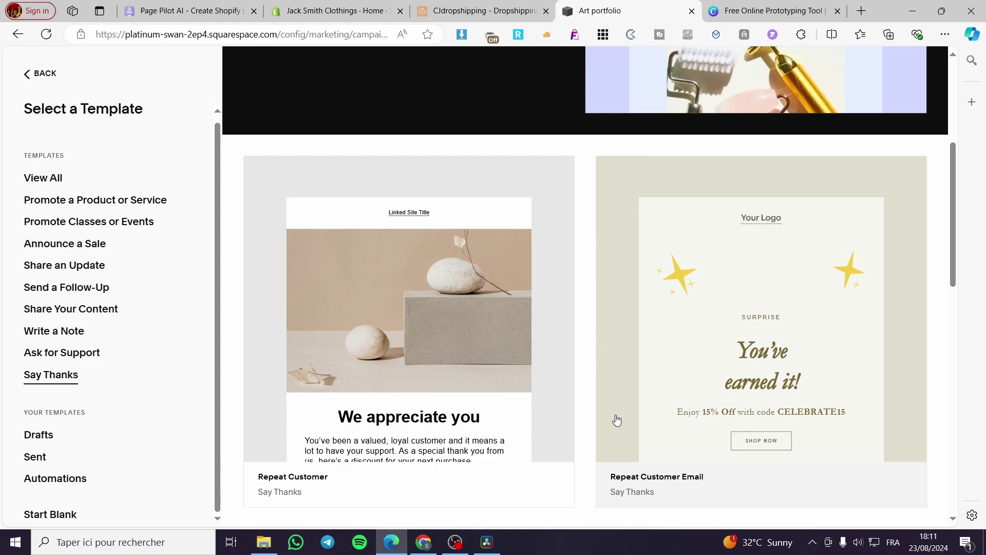
pyautogui.scroll(-5, 615, 419)
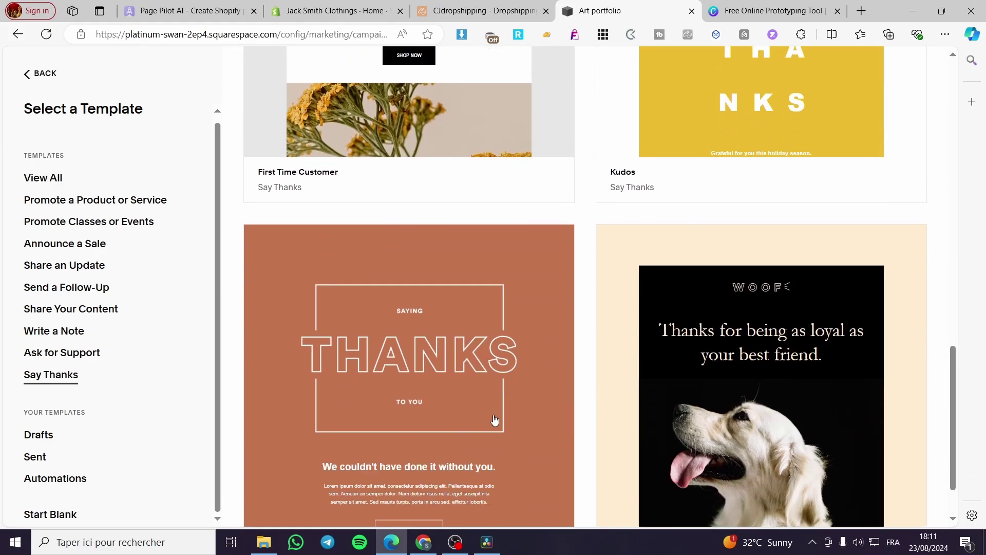
pyautogui.scroll(1, 461, 429)
pyautogui.scroll(5, 462, 429)
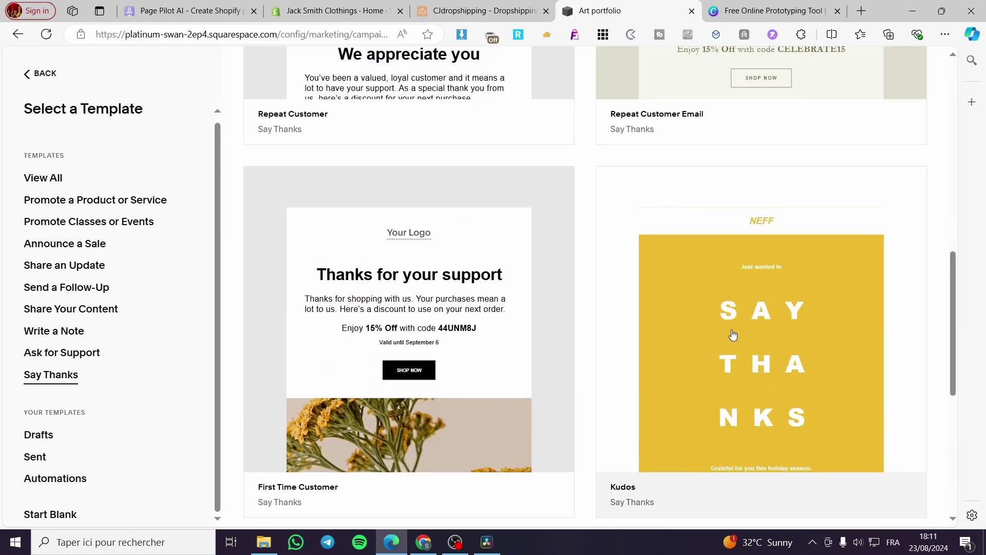
pyautogui.scroll(-6, 506, 319)
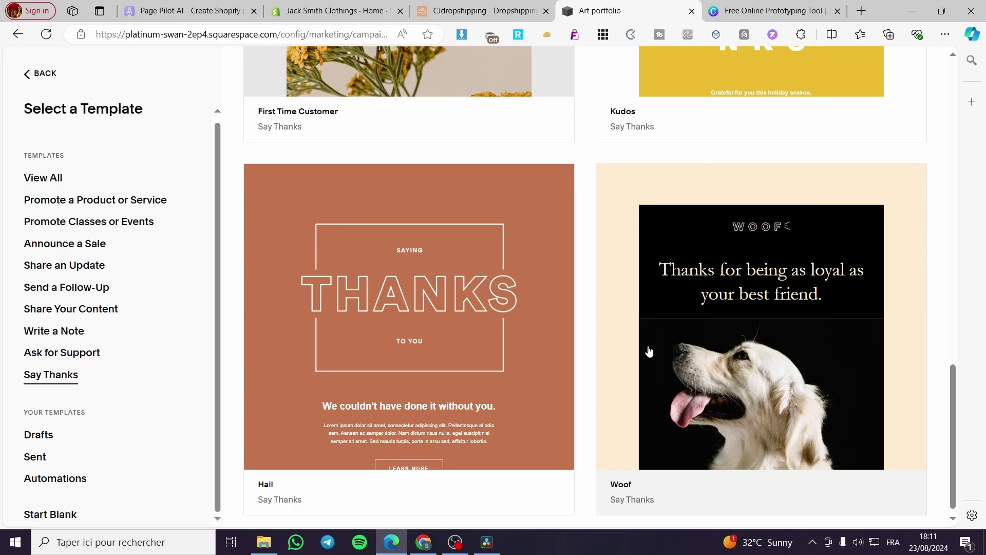
pyautogui.click(505, 347)
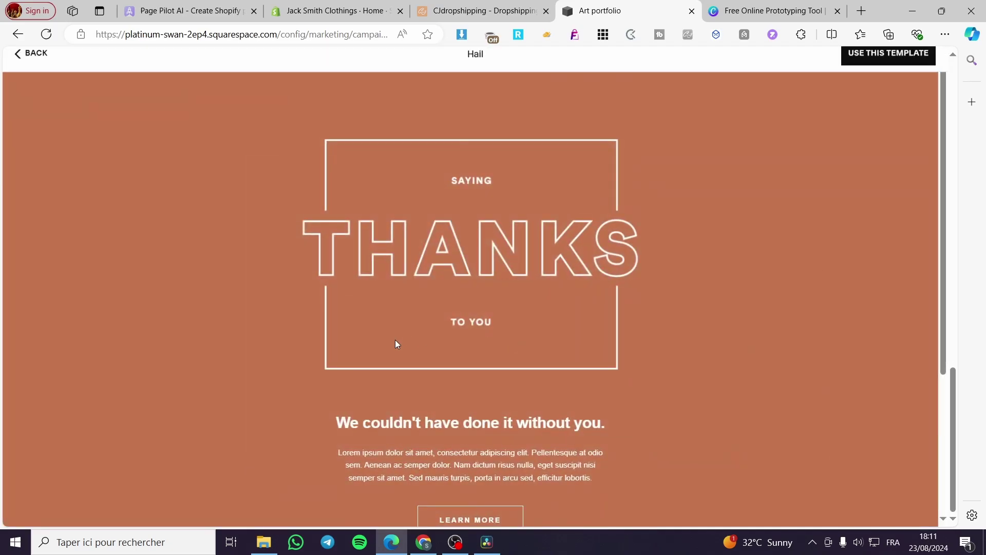
# - Use the Hail template, check its Campaign settings, and return to the Style panel
pyautogui.click(872, 69)
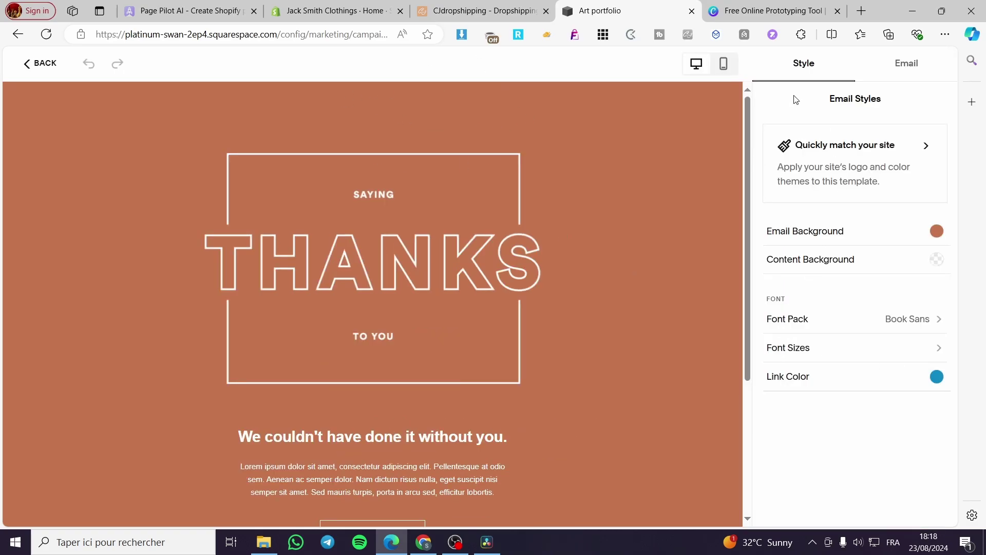
pyautogui.click(913, 70)
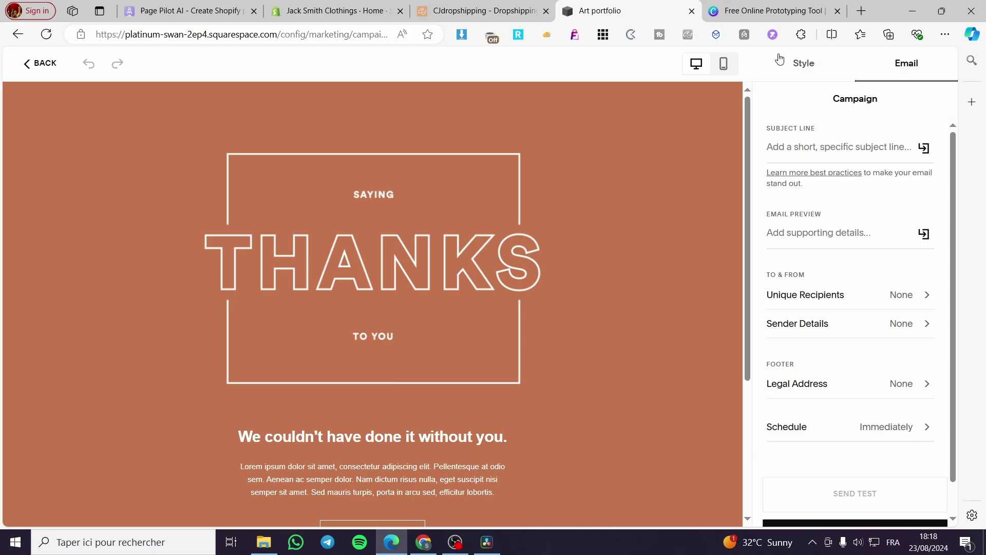
pyautogui.click(811, 69)
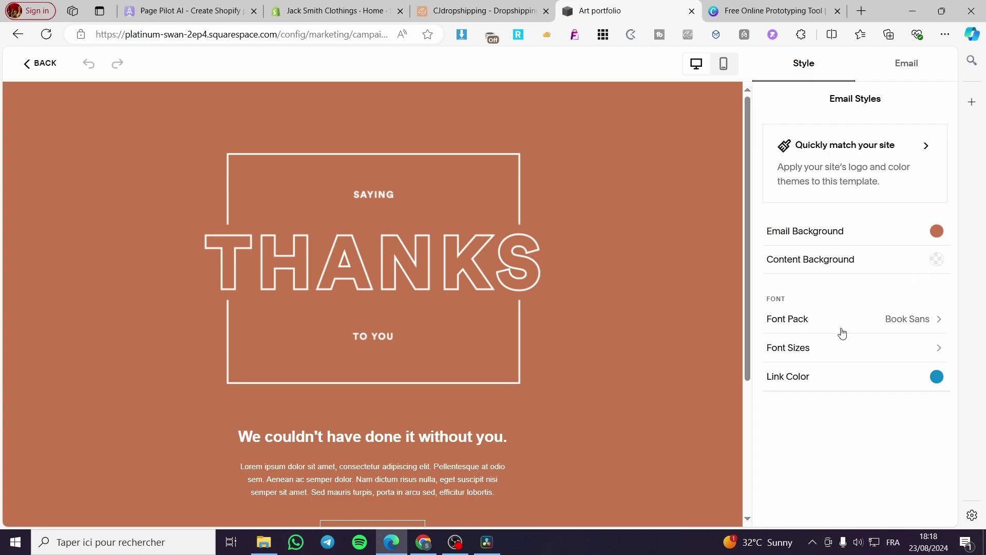
pyautogui.moveTo(494, 286)
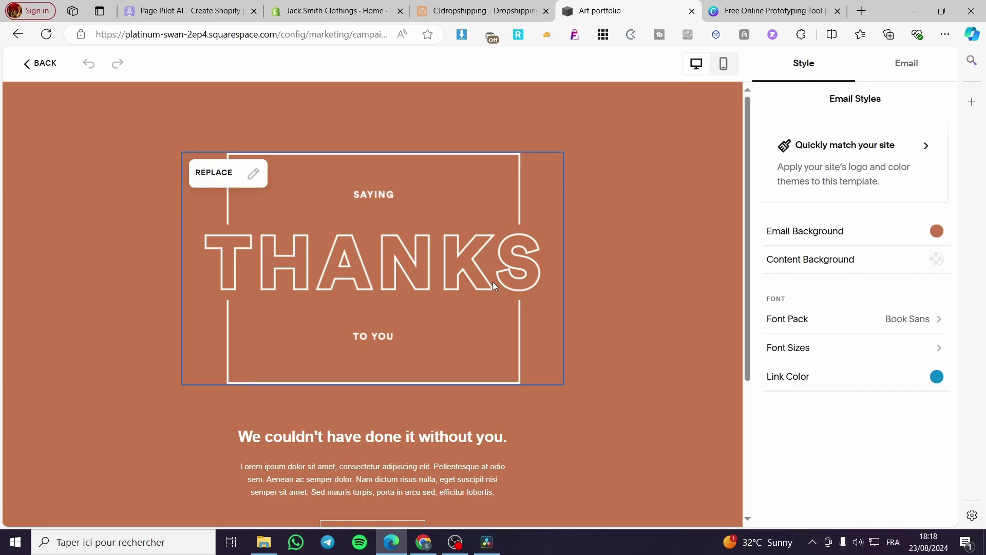
# - Try the site palette's pink, peach, white, black and navy as the email background
pyautogui.click(937, 231)
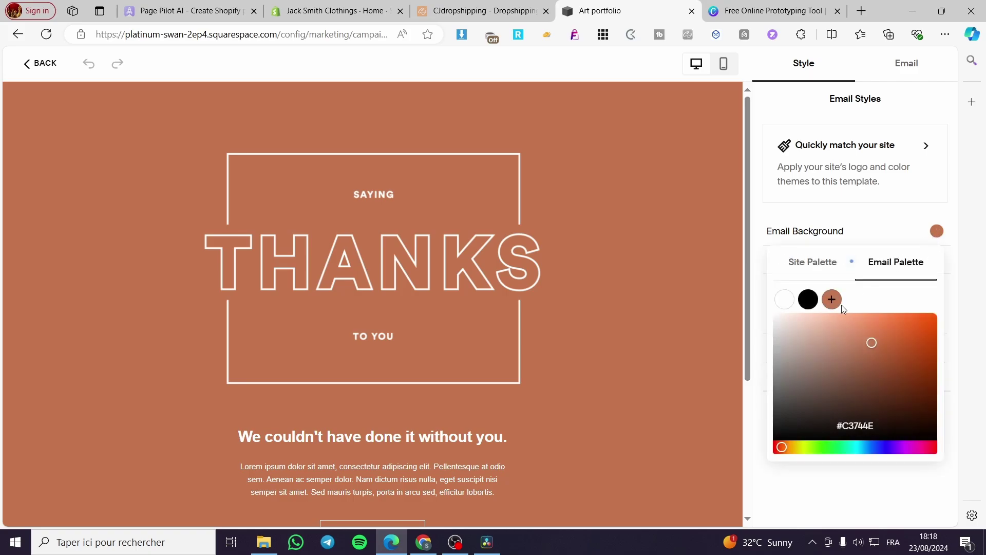
pyautogui.moveTo(872, 344); pyautogui.dragTo(854, 329)
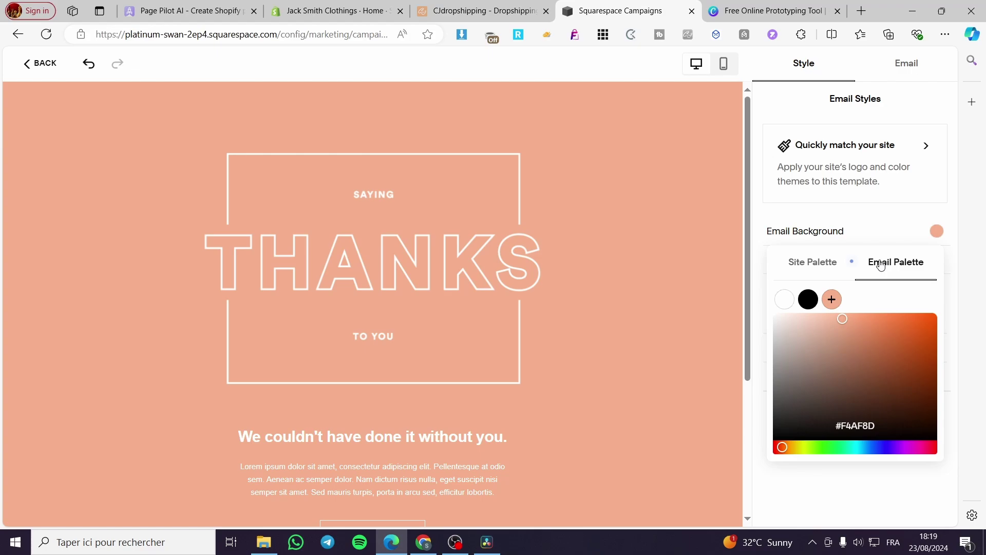
pyautogui.click(818, 272)
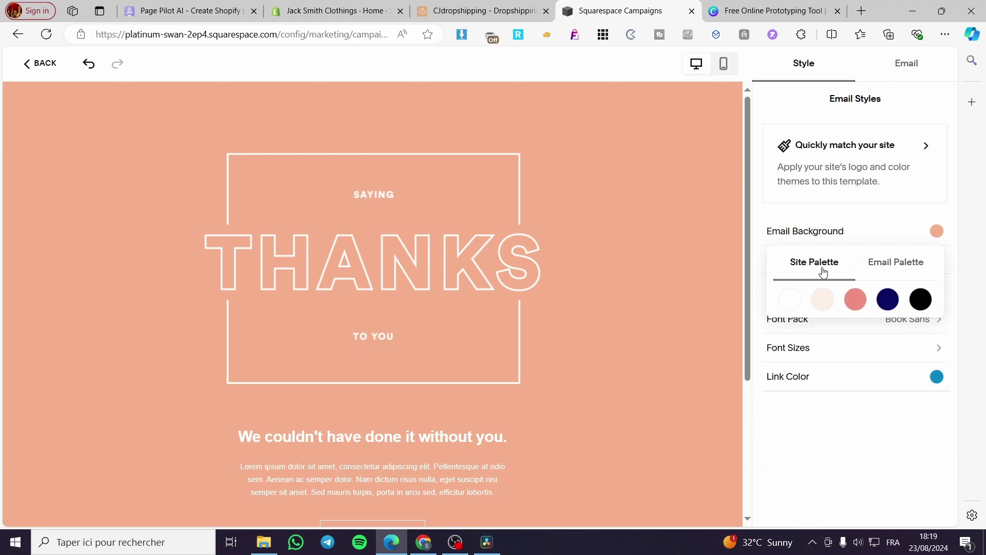
pyautogui.click(894, 270)
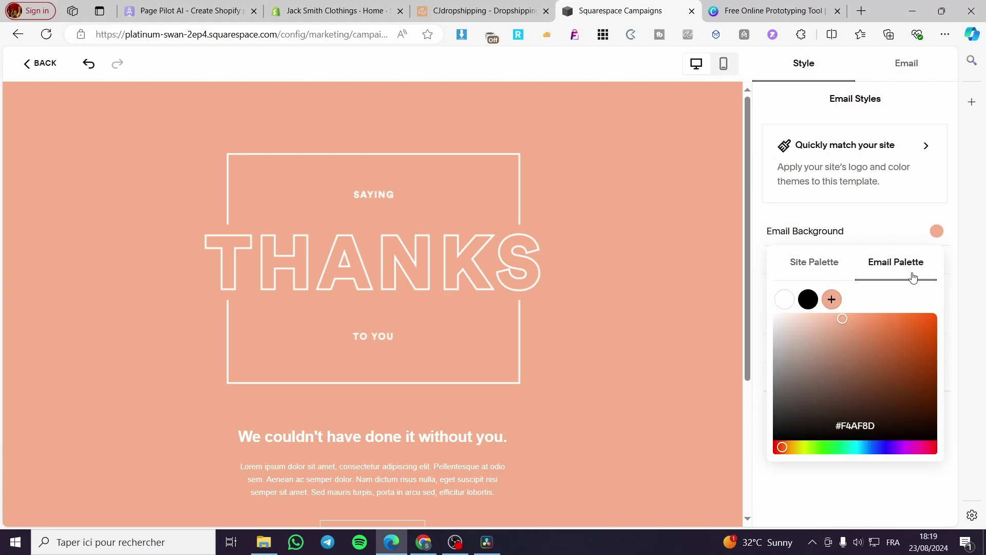
pyautogui.click(826, 263)
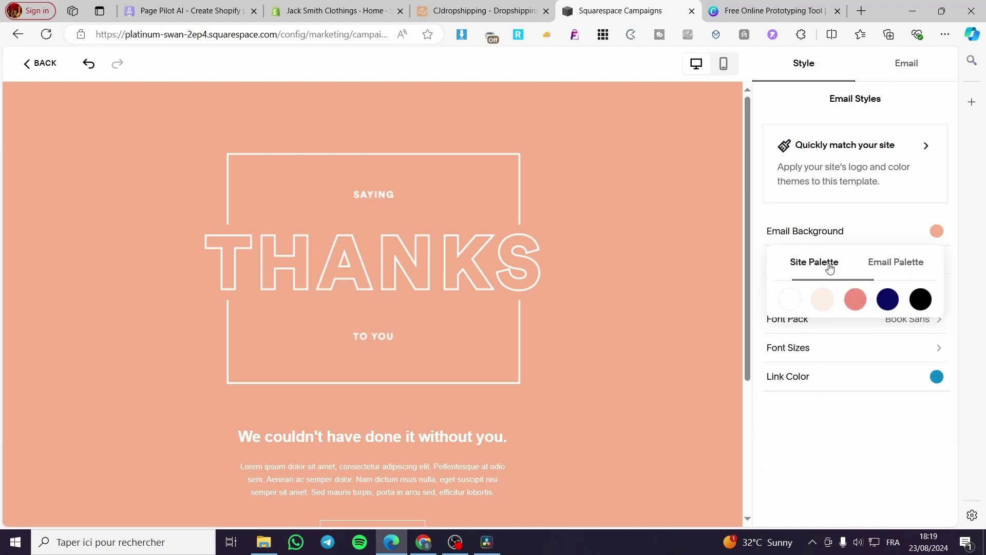
pyautogui.click(857, 302)
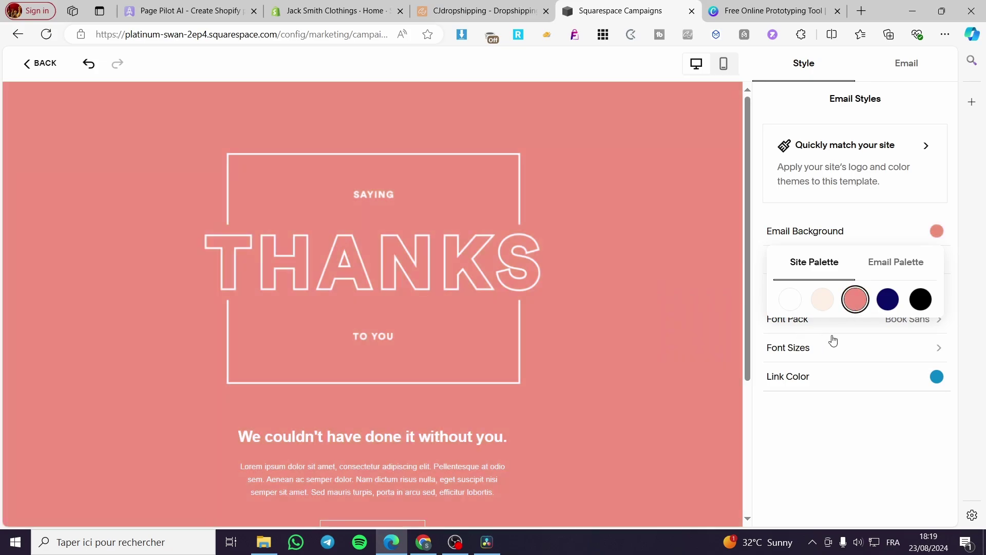
pyautogui.click(818, 305)
pyautogui.click(792, 302)
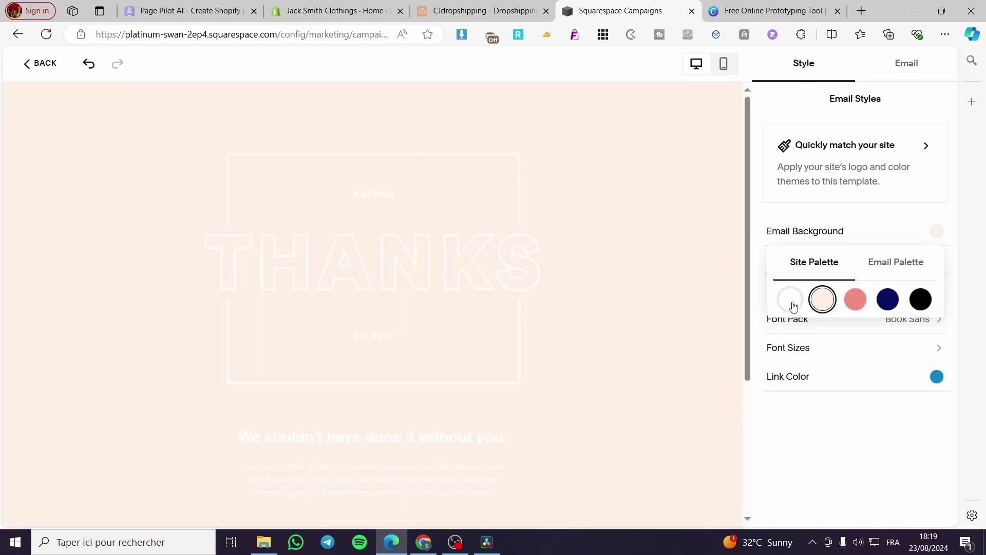
pyautogui.click(921, 299)
pyautogui.click(888, 300)
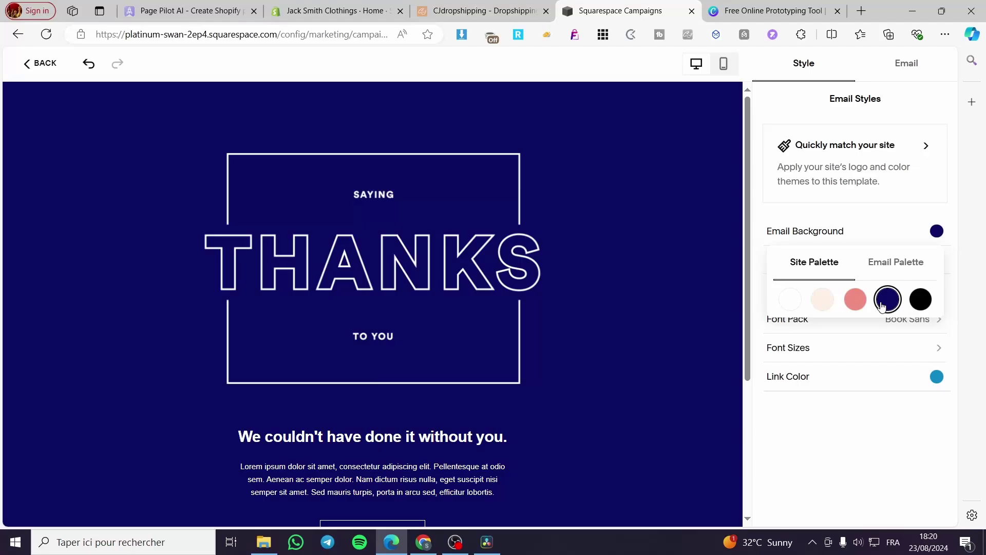
pyautogui.click(851, 304)
pyautogui.click(824, 303)
pyautogui.click(862, 303)
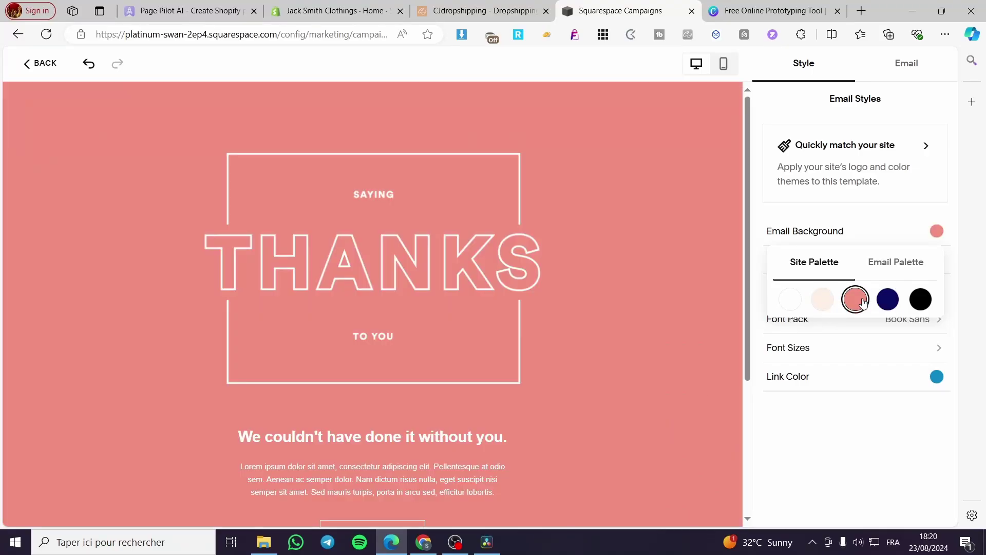
# - Set the email background to a custom light peach, #F6C49D
pyautogui.click(880, 264)
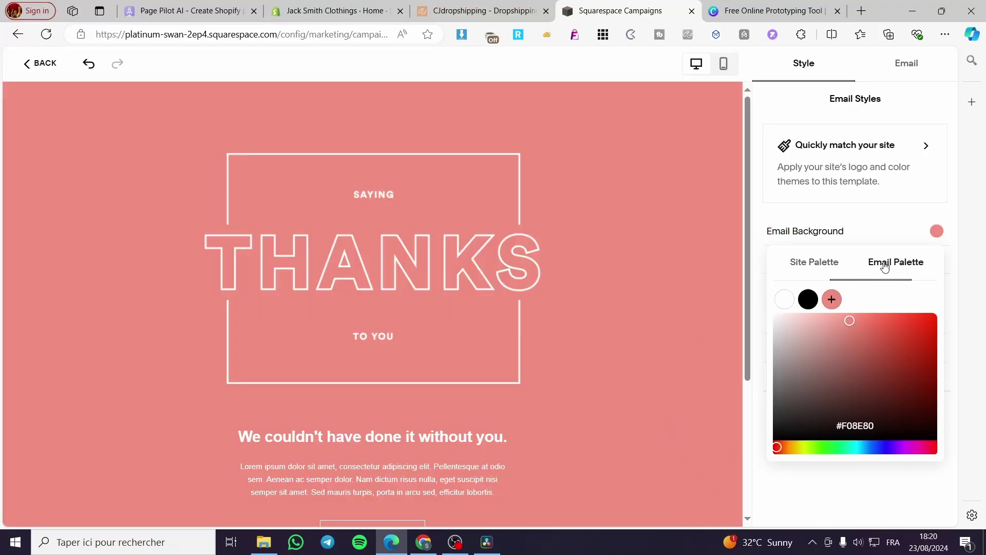
pyautogui.click(822, 265)
pyautogui.click(823, 300)
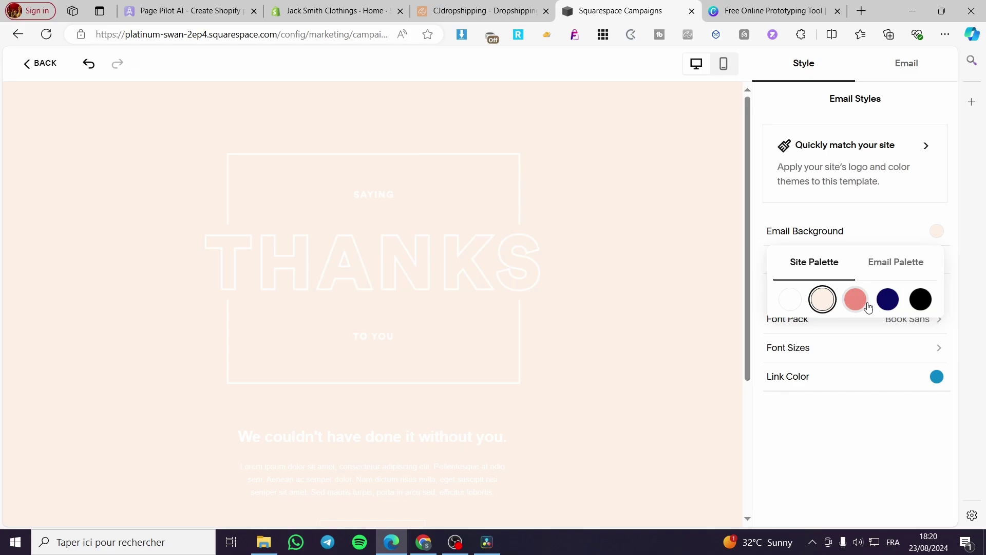
pyautogui.click(876, 265)
pyautogui.click(830, 320)
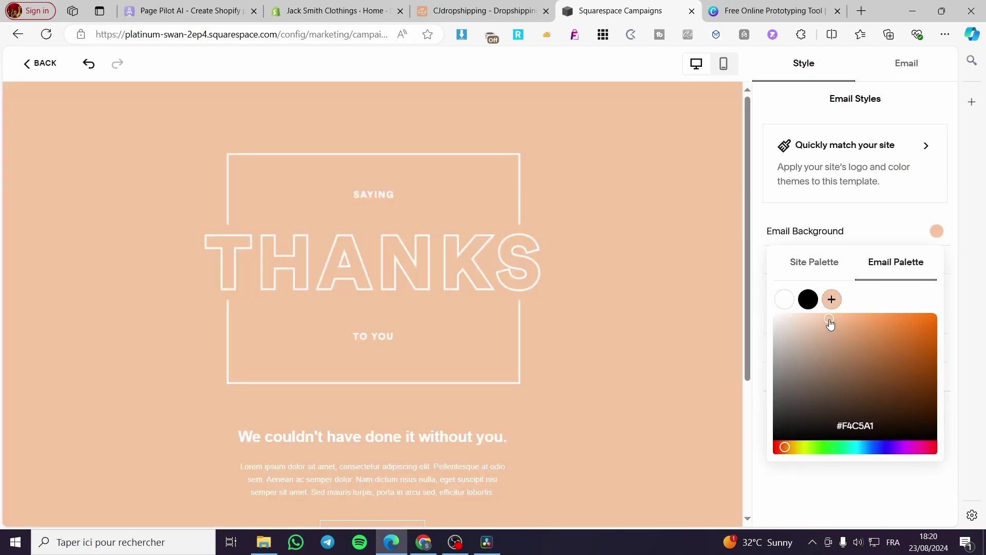
pyautogui.moveTo(828, 323)
pyautogui.mouseDown()
pyautogui.moveTo(819, 323)
pyautogui.moveTo(833, 319)
pyautogui.mouseUp()
pyautogui.click(919, 229)
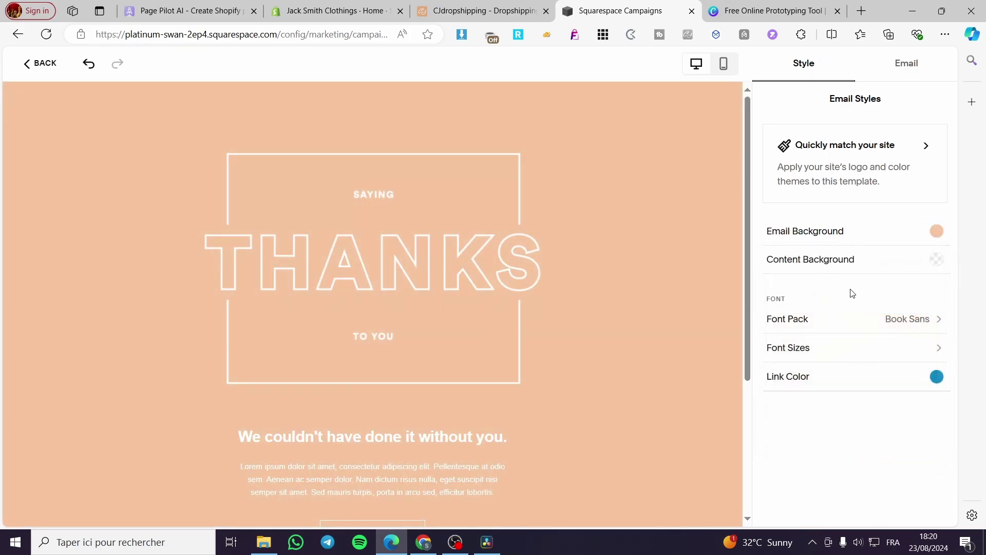
# - Make the content background light teal #51B7D0
pyautogui.click(944, 266)
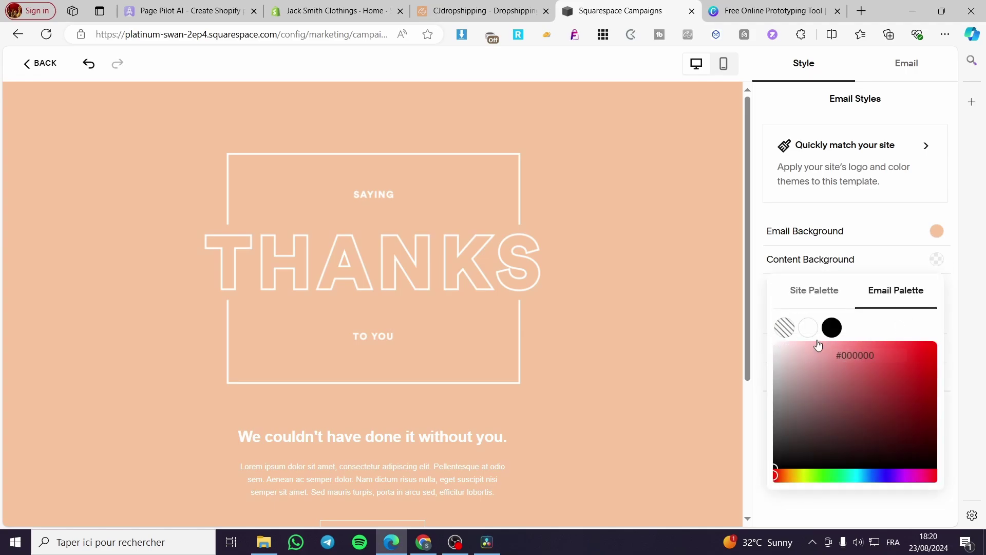
pyautogui.click(850, 375)
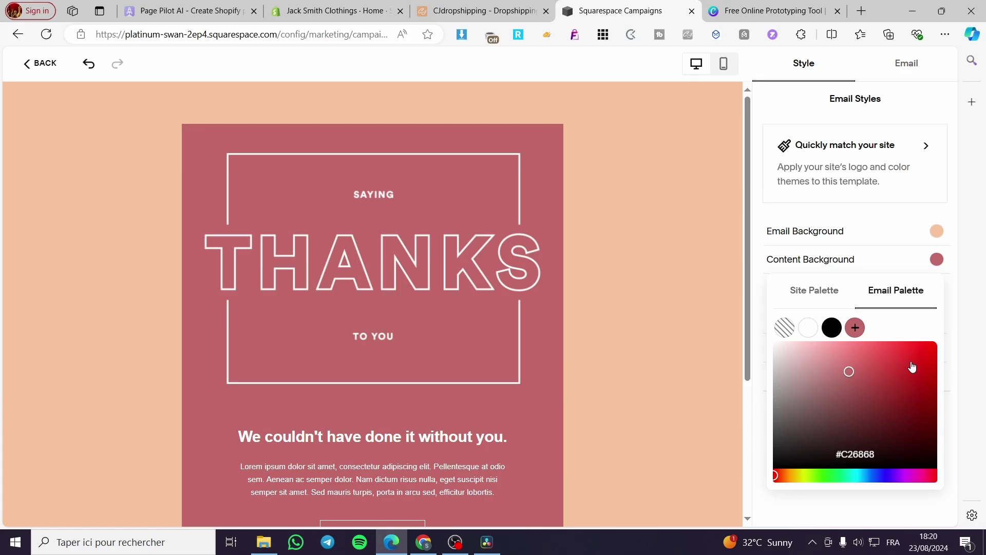
pyautogui.moveTo(912, 366); pyautogui.dragTo(865, 410)
pyautogui.moveTo(817, 477); pyautogui.dragTo(863, 483)
pyautogui.moveTo(894, 389); pyautogui.dragTo(875, 370)
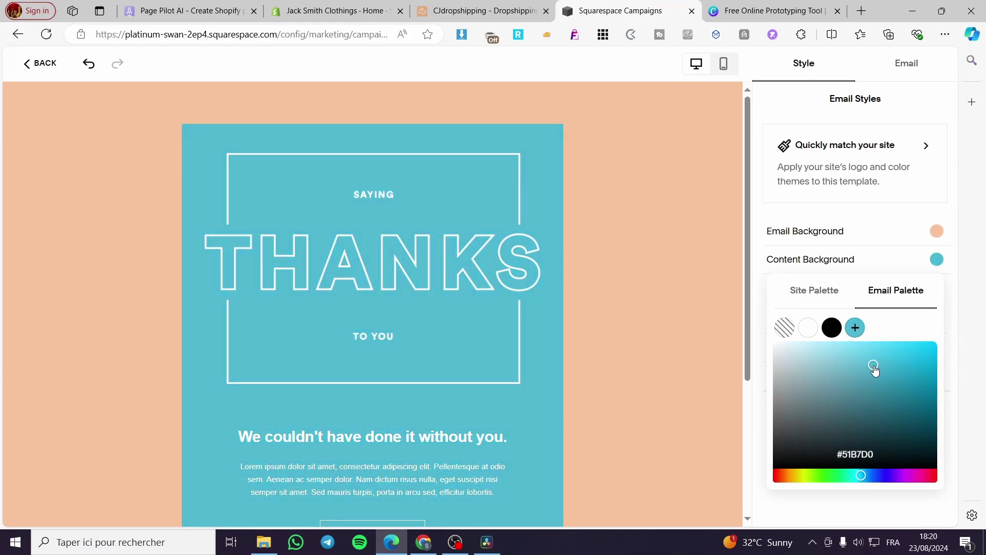
pyautogui.click(822, 307)
# - Change the email background to cyan #65D8DD
pyautogui.click(937, 231)
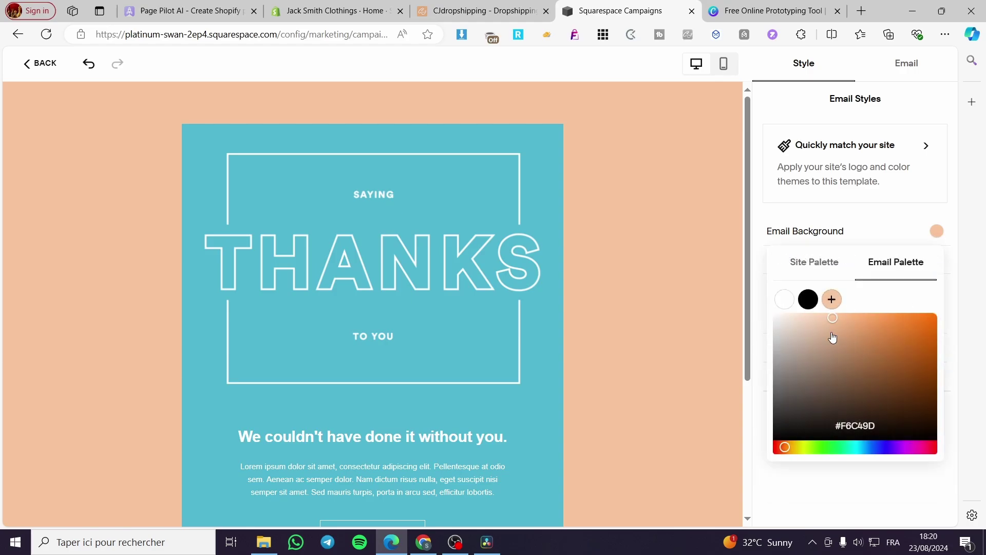
pyautogui.moveTo(836, 448); pyautogui.dragTo(856, 450)
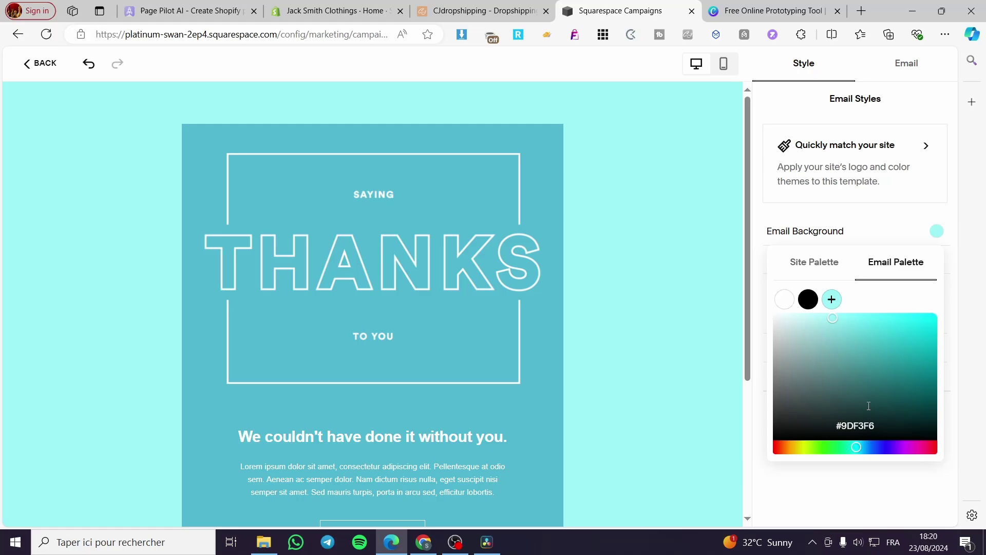
pyautogui.moveTo(853, 338)
pyautogui.mouseDown()
pyautogui.moveTo(872, 347)
pyautogui.moveTo(863, 332)
pyautogui.mouseUp()
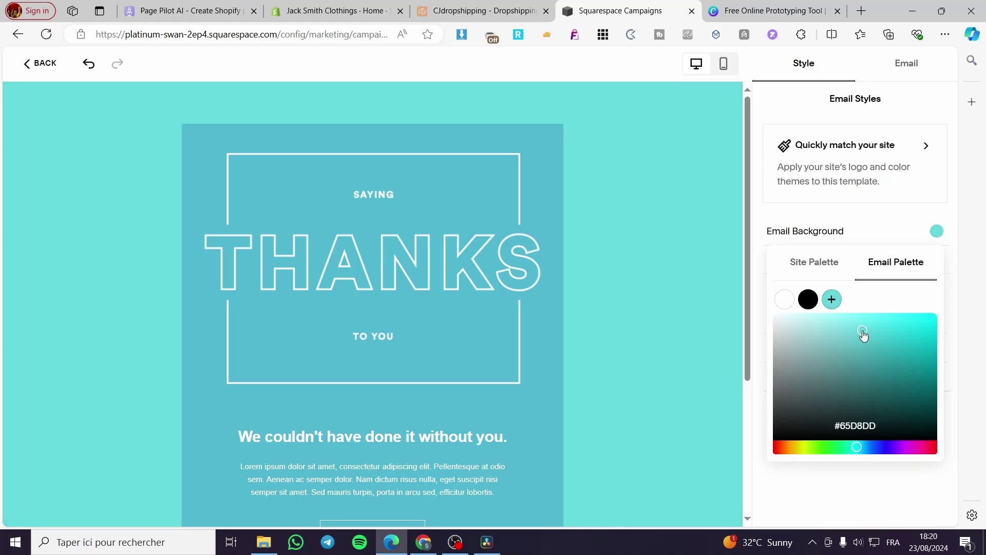
pyautogui.scroll(-4, 579, 354)
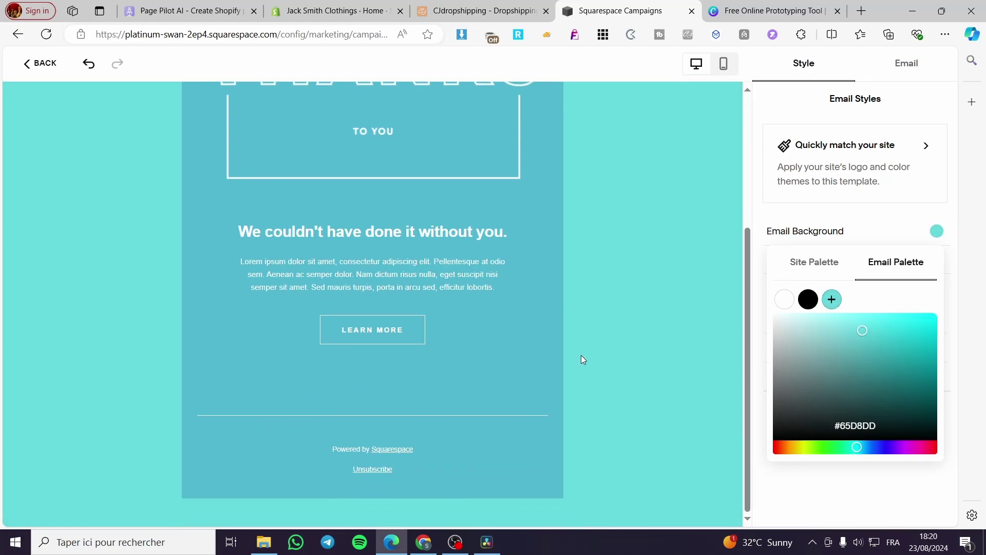
pyautogui.scroll(4, 581, 356)
# - Browse the font pack list, including the Serif packs
pyautogui.click(890, 231)
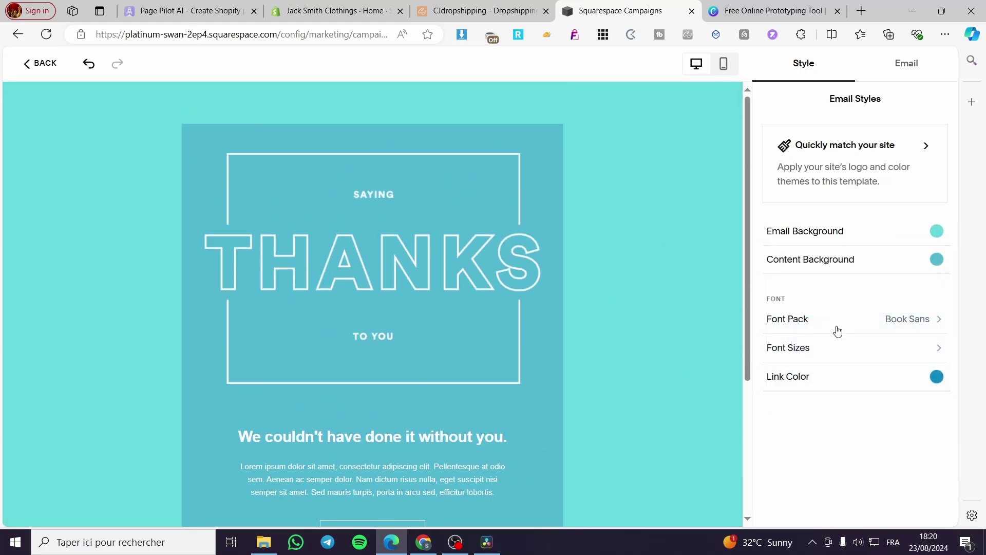
pyautogui.click(912, 323)
pyautogui.scroll(-2, 886, 351)
pyautogui.scroll(2, 865, 331)
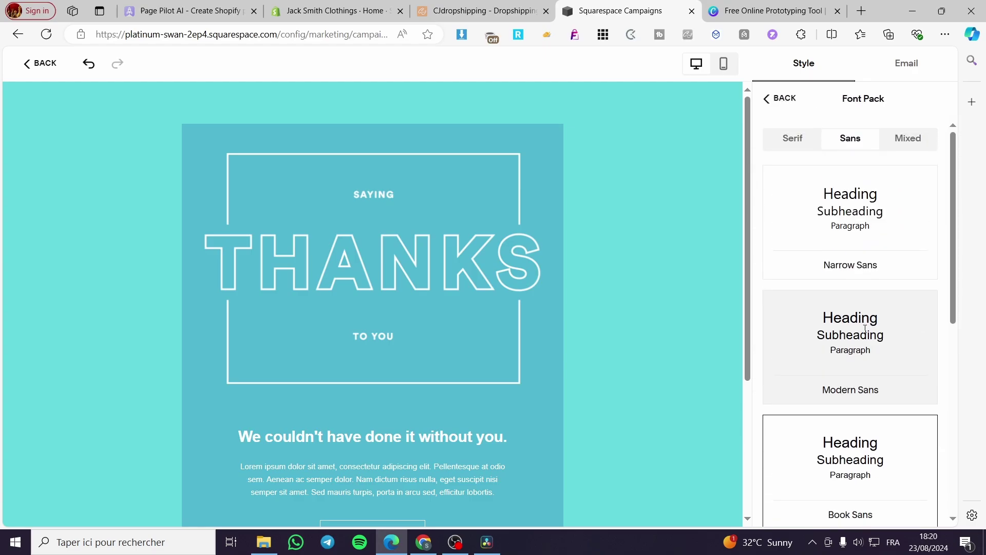
pyautogui.scroll(-8, 831, 294)
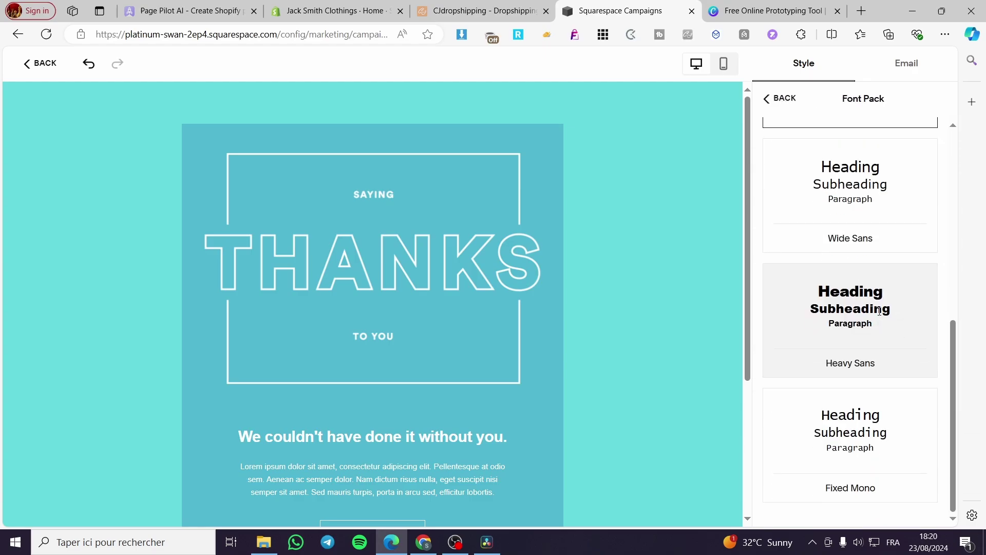
pyautogui.scroll(8, 866, 360)
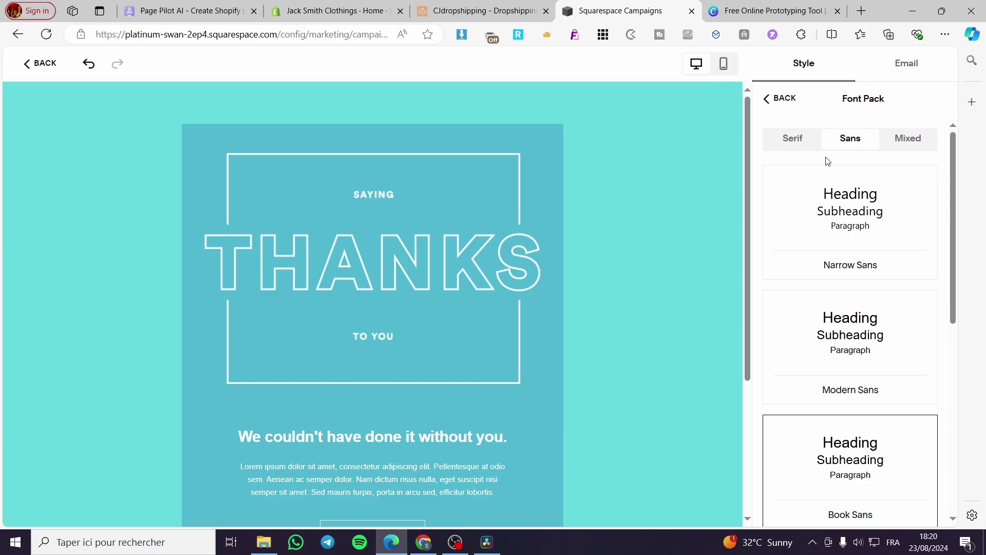
pyautogui.click(812, 148)
pyautogui.scroll(-1, 869, 291)
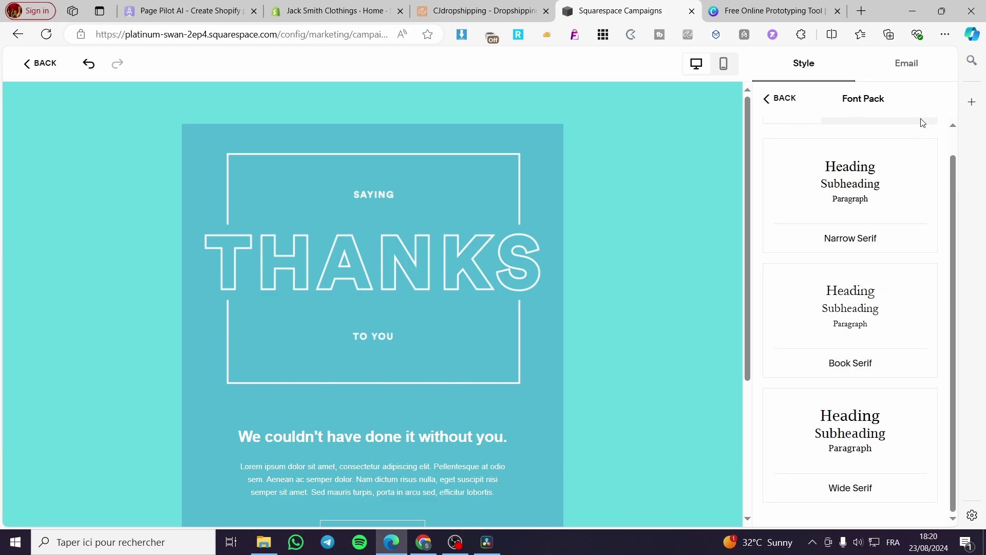
pyautogui.scroll(1, 916, 142)
# - Try the Fixed Mixed 2, Book Mixed 1 and Narrow Mixed 1 font packs
pyautogui.click(916, 142)
pyautogui.scroll(-12, 885, 286)
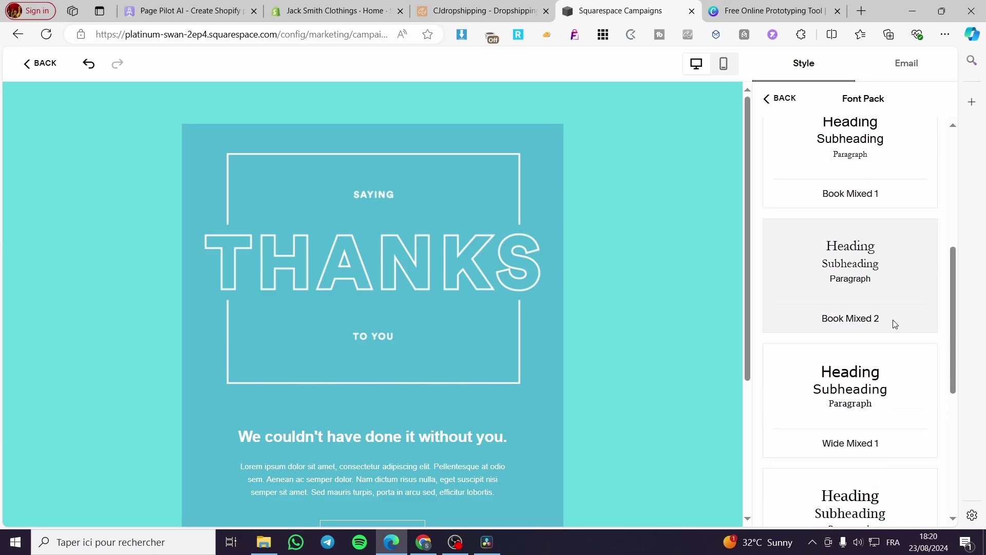
pyautogui.click(857, 430)
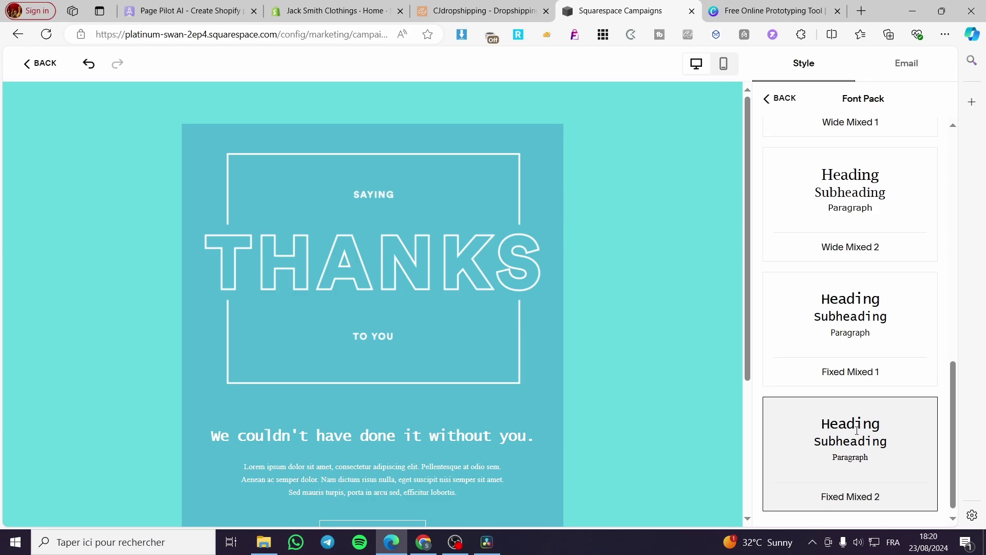
pyautogui.scroll(6, 857, 354)
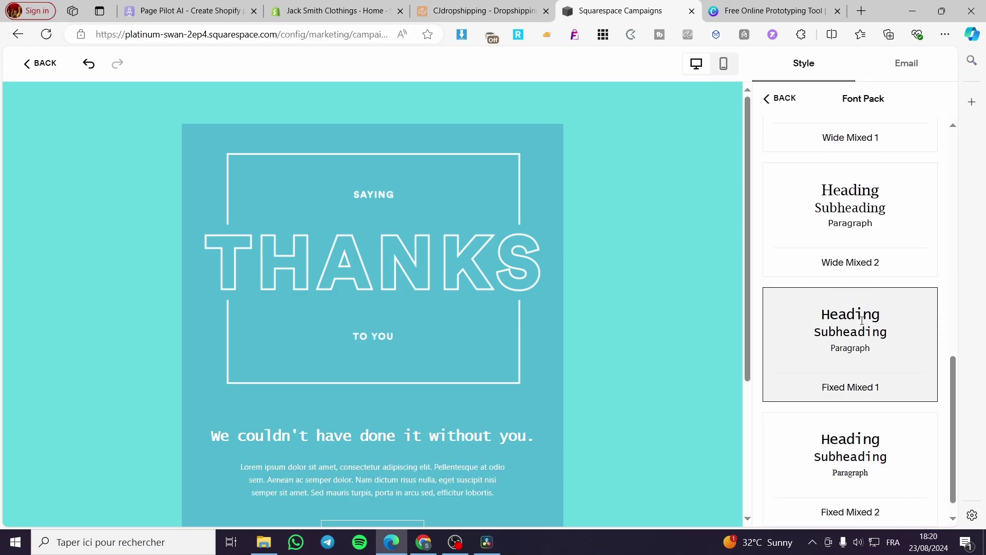
pyautogui.scroll(1, 855, 345)
pyautogui.click(828, 257)
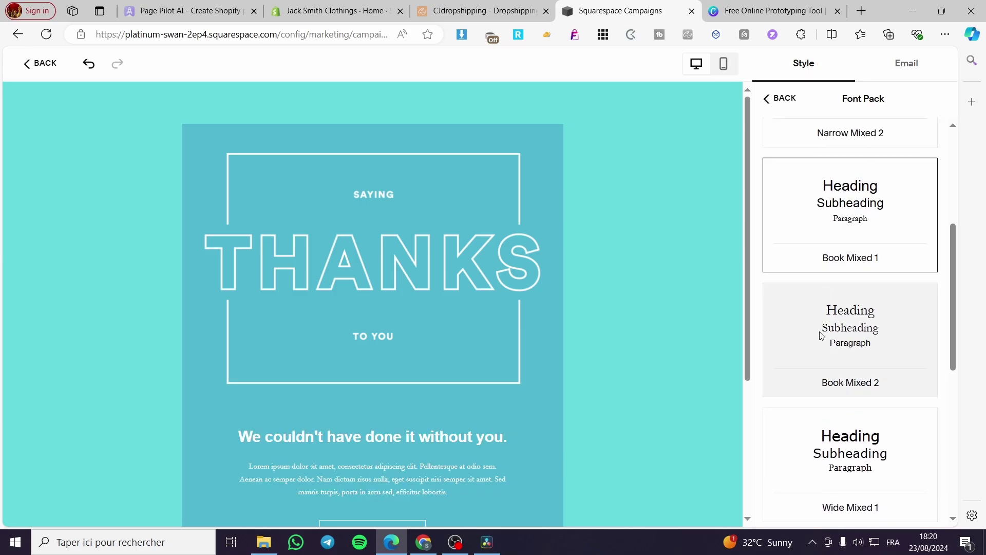
pyautogui.scroll(1, 825, 336)
pyautogui.scroll(5, 829, 338)
pyautogui.click(881, 211)
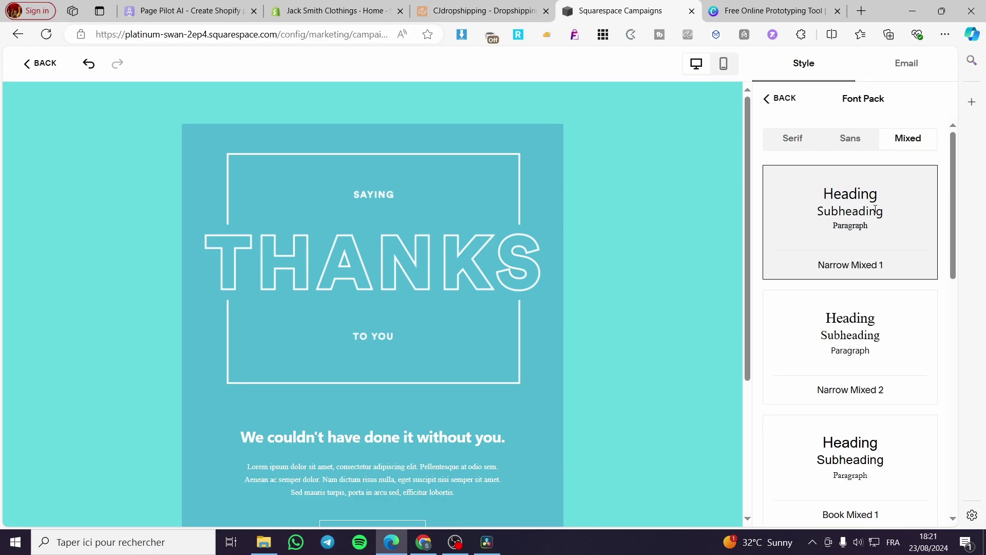
# - Apply the Narrow Sans font pack and go back to the email style settings
pyautogui.click(844, 138)
pyautogui.click(866, 229)
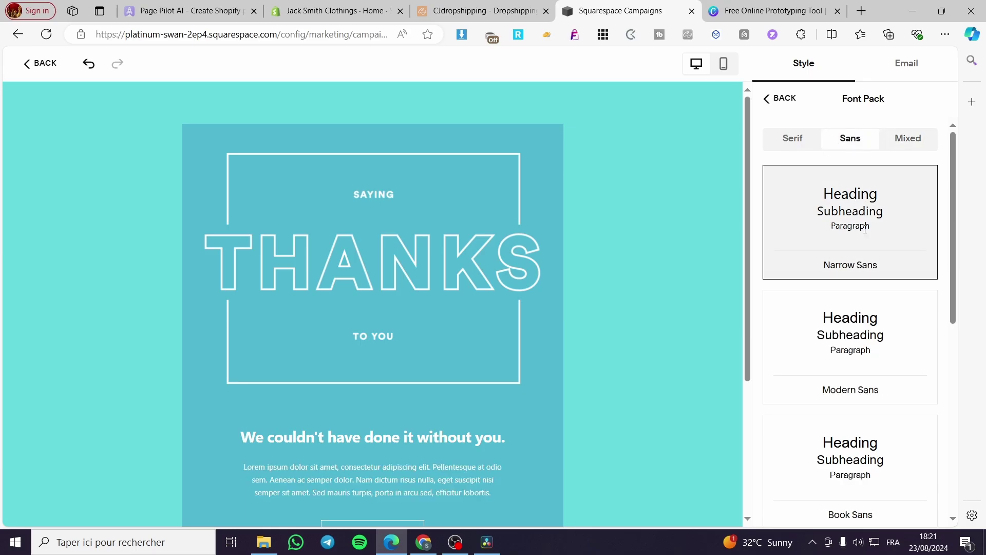
pyautogui.click(793, 101)
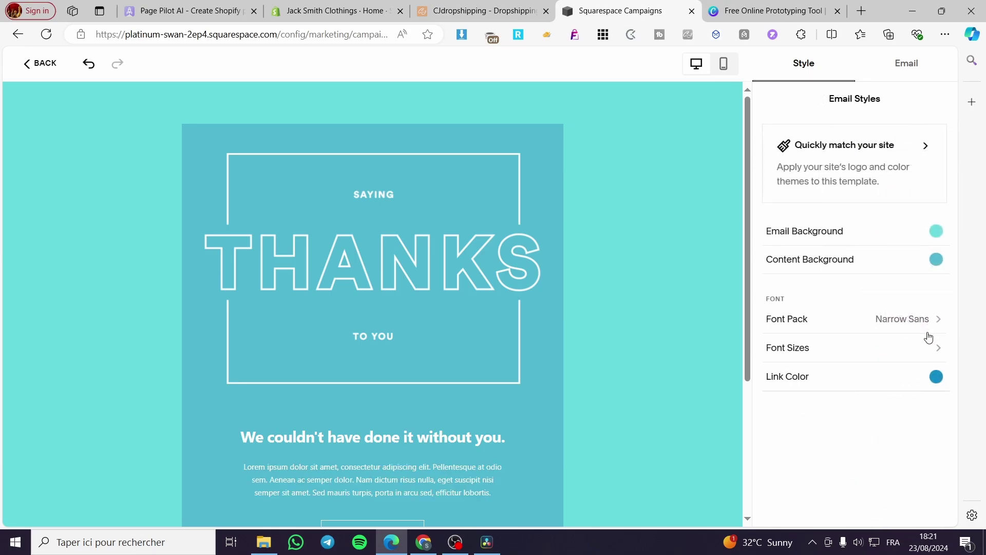
# - Raise the all-text font size one step while leaving headings on their second step
pyautogui.click(850, 357)
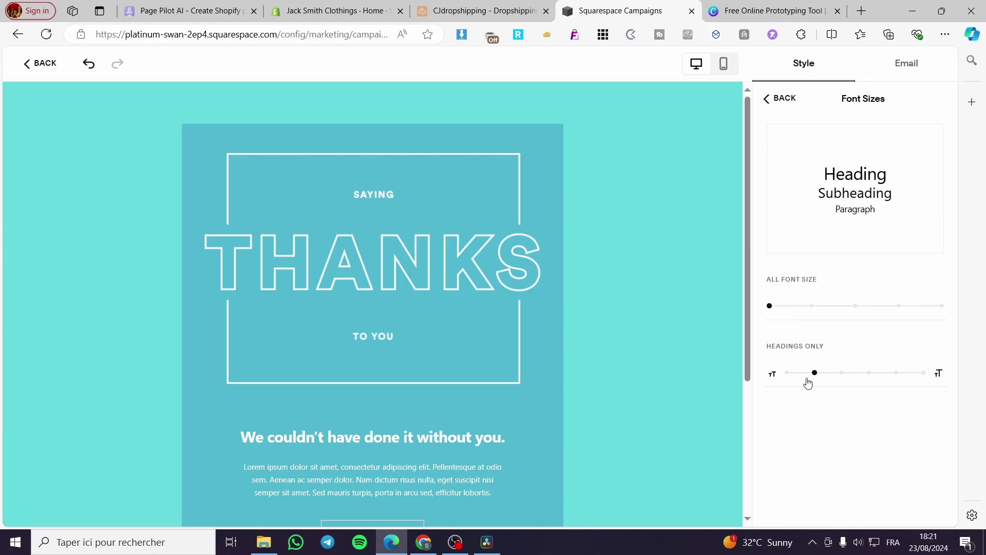
pyautogui.moveTo(815, 372)
pyautogui.mouseDown()
pyautogui.moveTo(887, 377)
pyautogui.moveTo(815, 374)
pyautogui.mouseUp()
pyautogui.moveTo(771, 307); pyautogui.dragTo(823, 306)
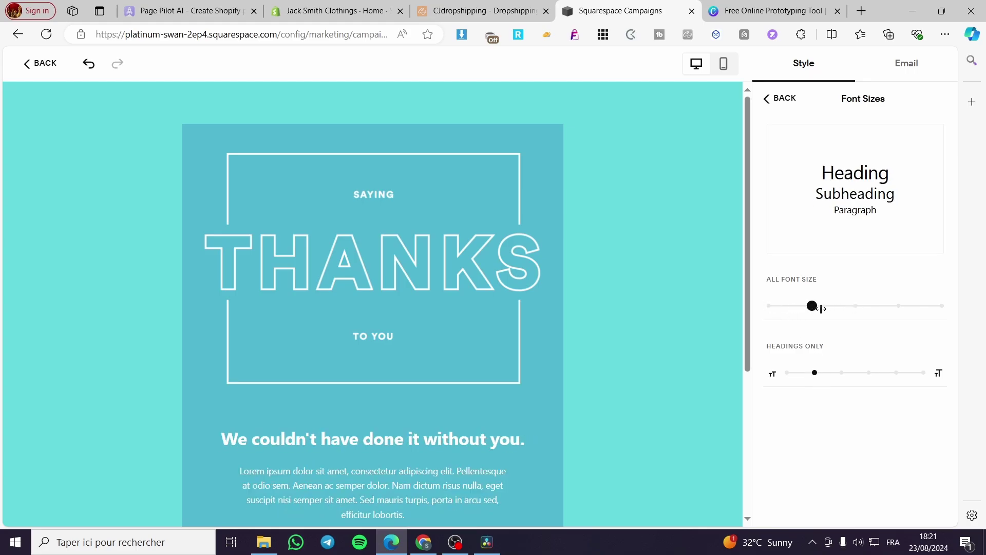
# - Switch the email header from an image to text after checking the logo option
pyautogui.click(769, 100)
pyautogui.scroll(-4, 565, 407)
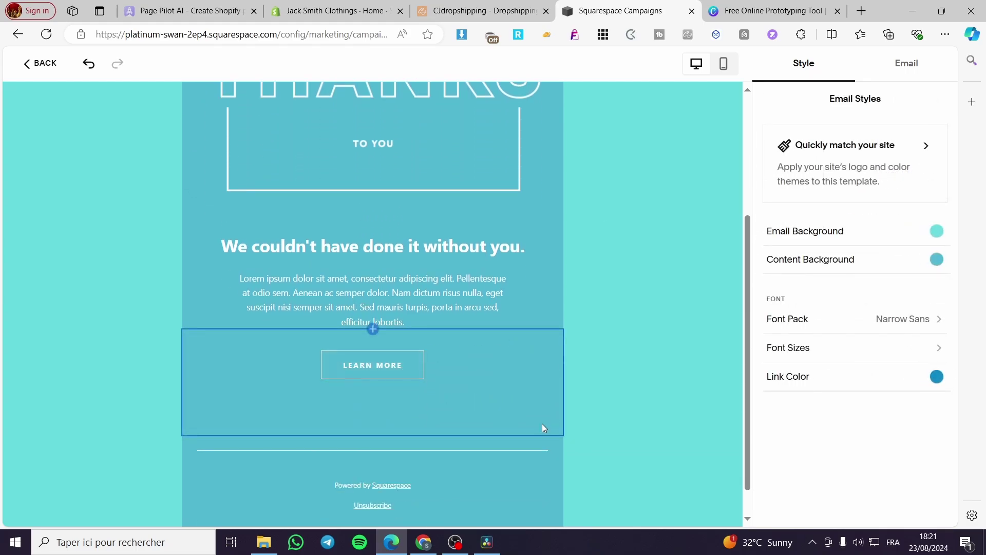
pyautogui.scroll(4, 543, 401)
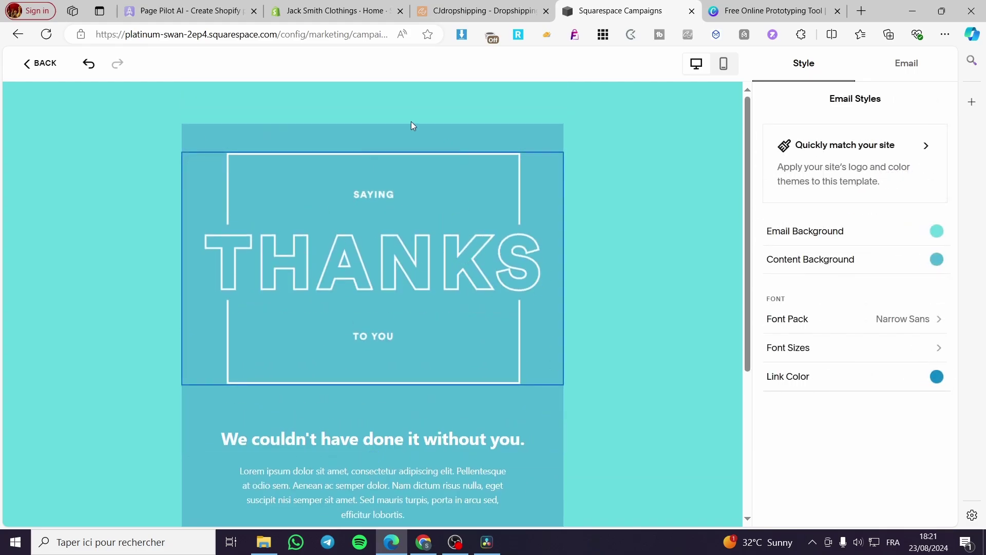
pyautogui.click(458, 147)
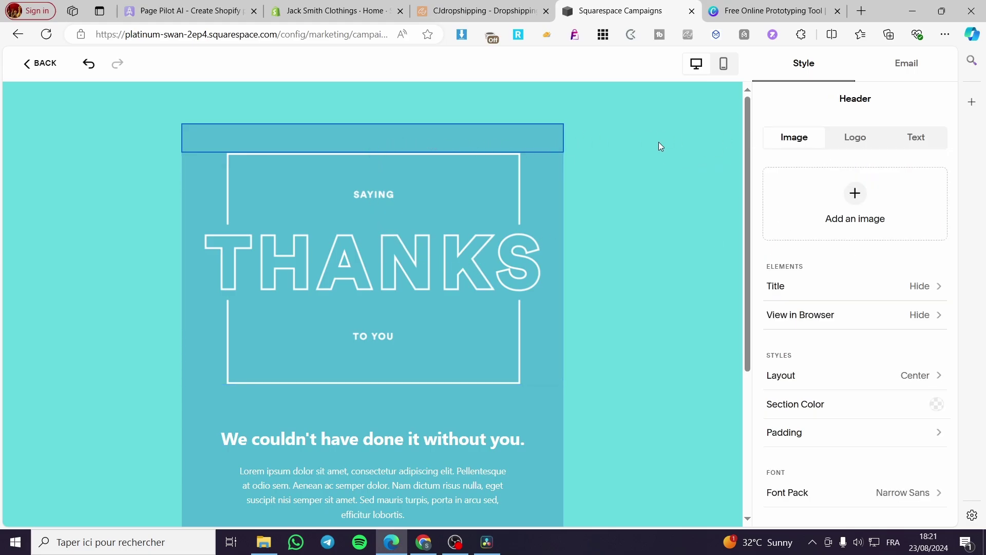
pyautogui.click(656, 231)
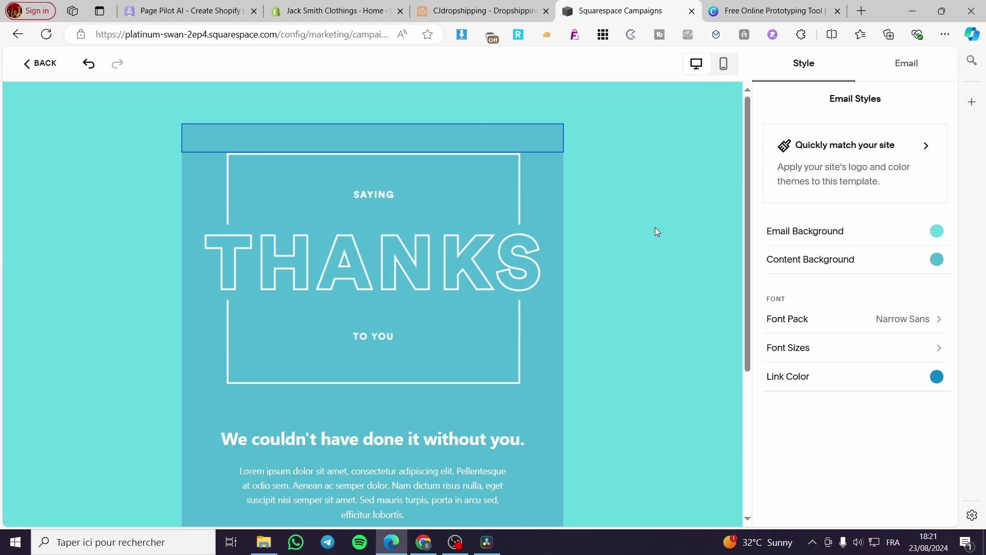
pyautogui.click(493, 132)
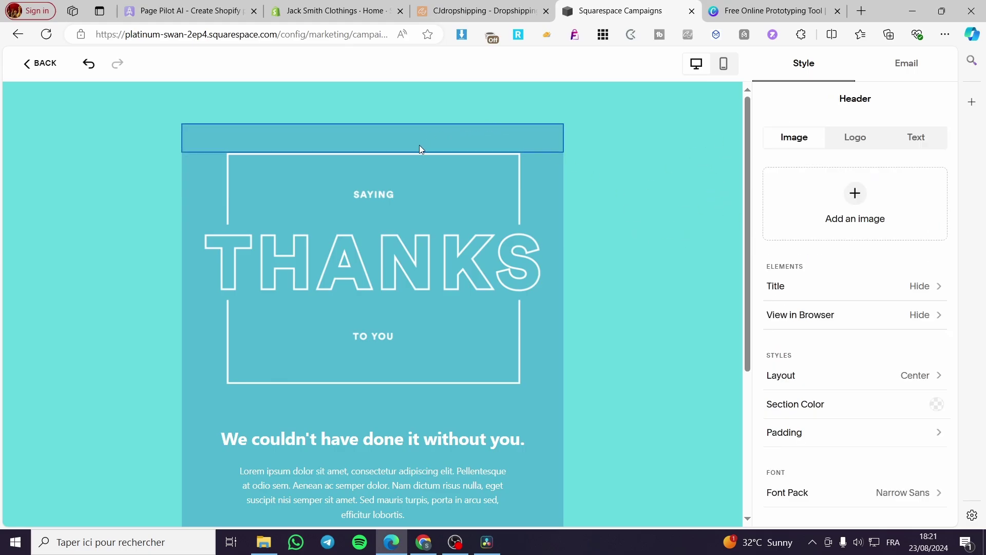
pyautogui.click(865, 194)
pyautogui.click(854, 139)
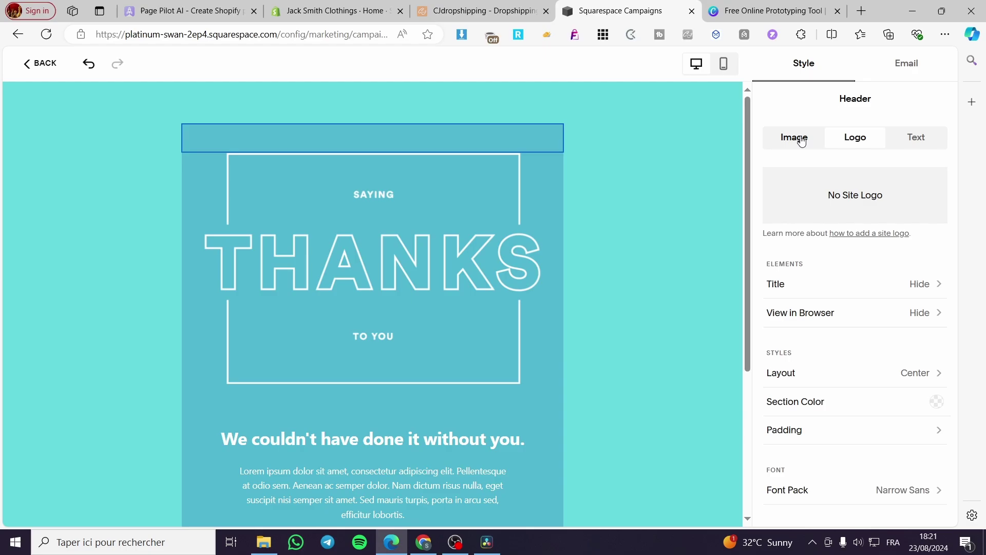
pyautogui.click(797, 137)
pyautogui.click(917, 137)
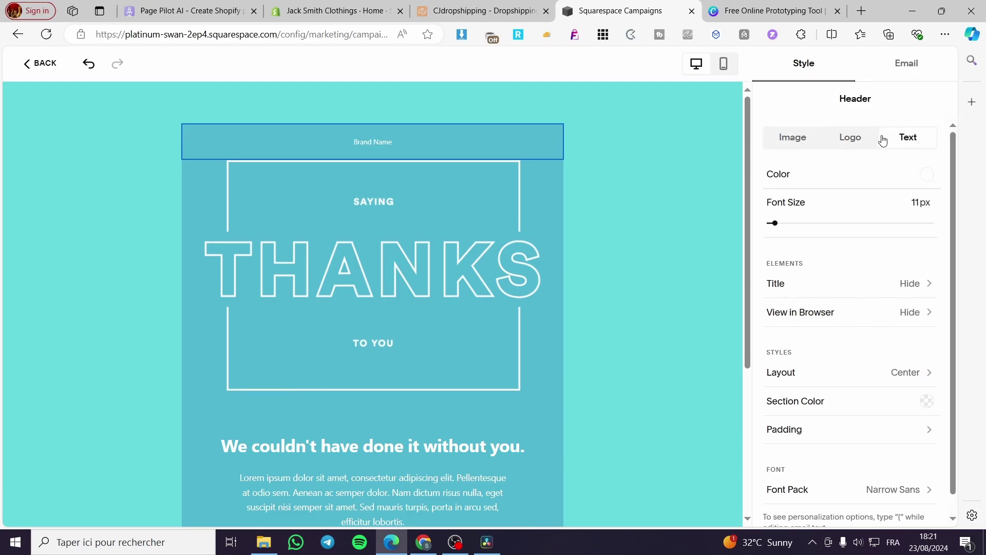
# - Replace the Brand Name placeholder with 'Jacks is Welcoming You' and enlarge it from 11 px to 17 px
pyautogui.click(398, 143)
pyautogui.click(273, 143)
pyautogui.click(392, 142)
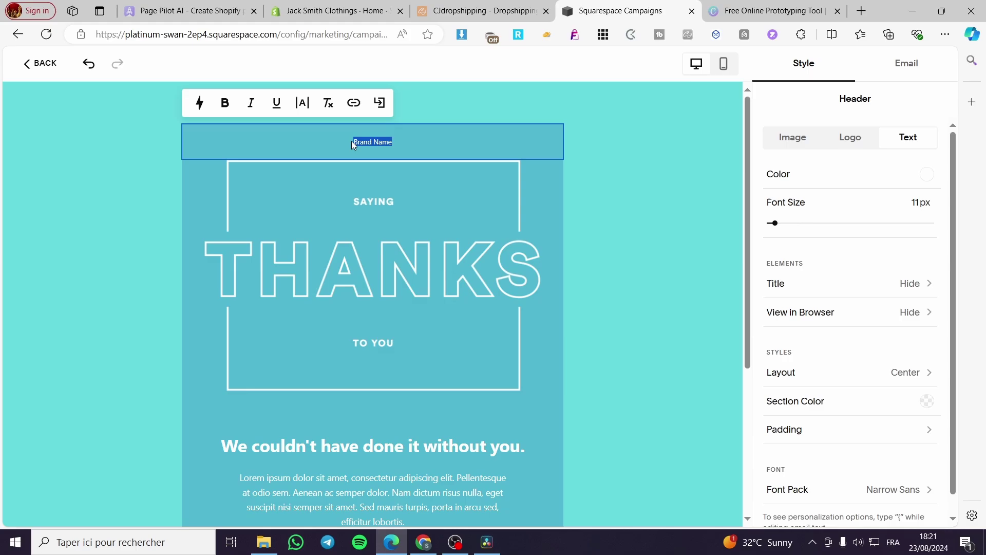
pyautogui.press('BackSpace')
pyautogui.write('Welcom')
pyautogui.write('ing You')
pyautogui.write(' is')
pyautogui.moveTo(774, 223); pyautogui.dragTo(793, 223)
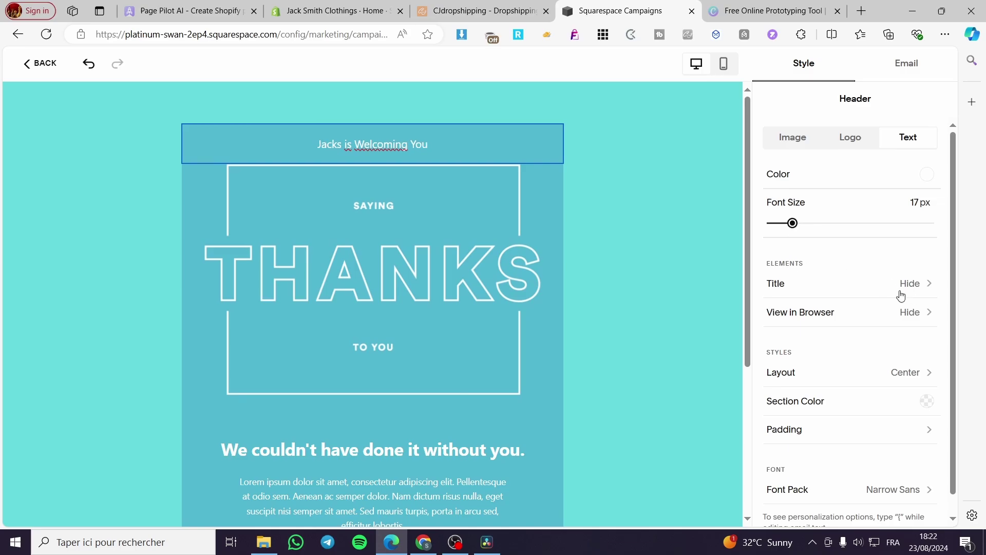
# - Make the header text white, then deselect the header
pyautogui.click(927, 175)
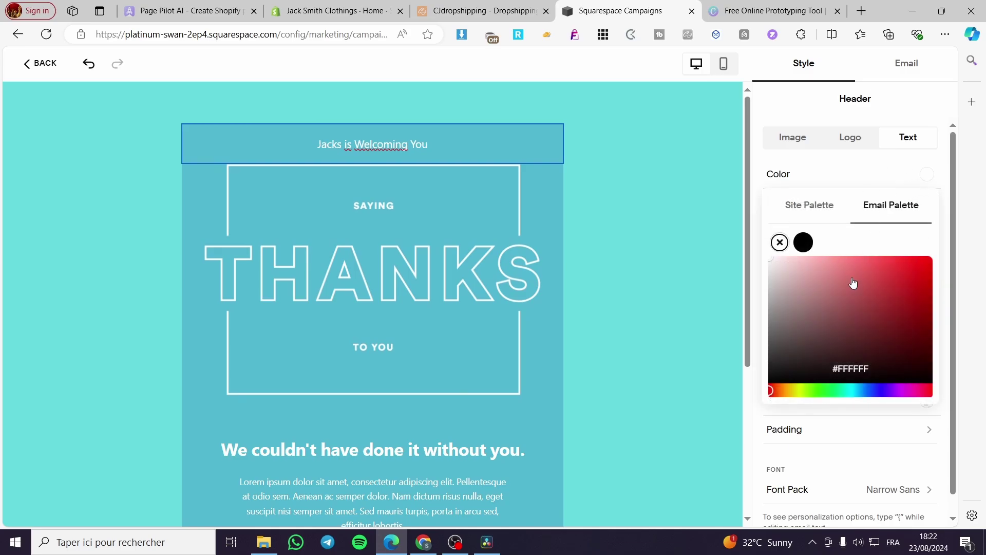
pyautogui.click(853, 264)
pyautogui.moveTo(811, 268); pyautogui.dragTo(757, 267)
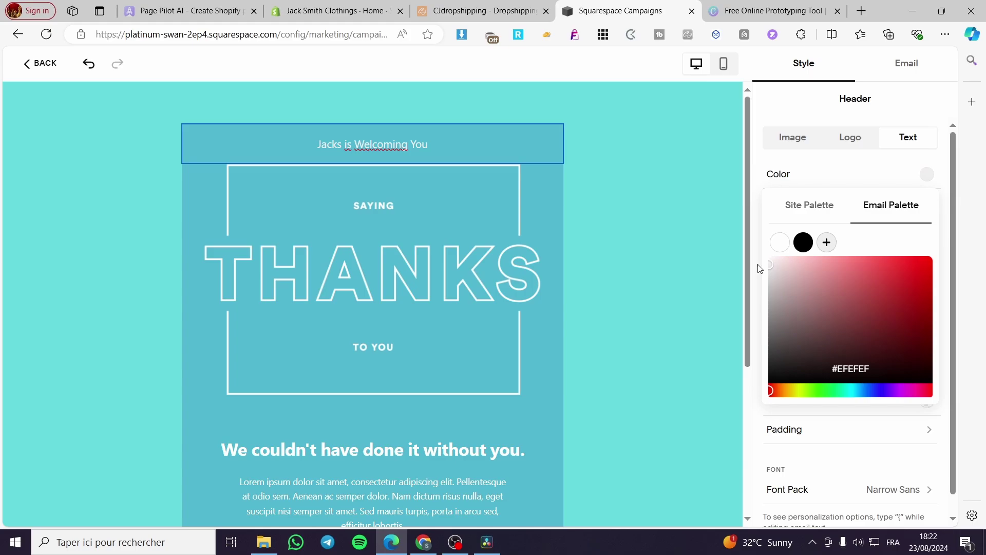
pyautogui.click(669, 251)
pyautogui.click(453, 141)
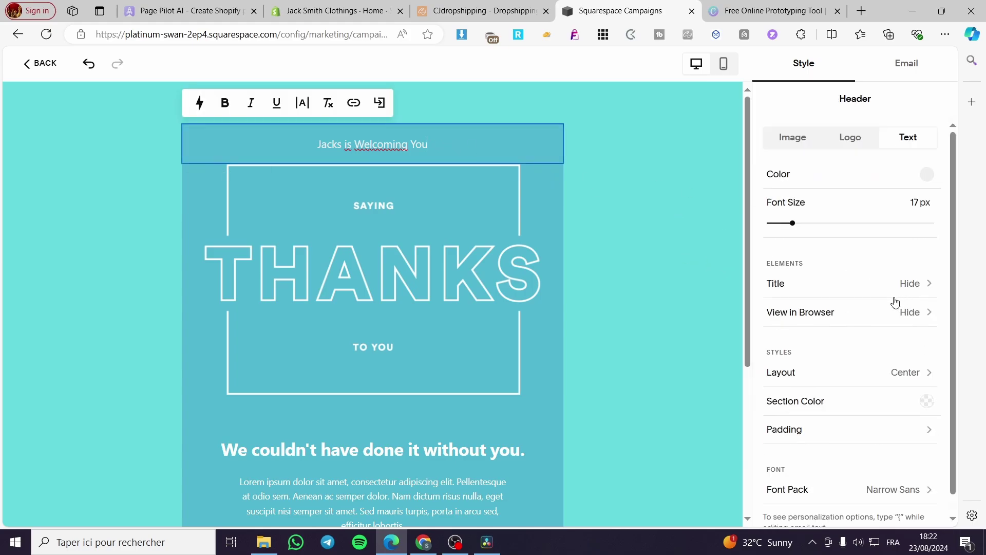
pyautogui.scroll(-1, 892, 301)
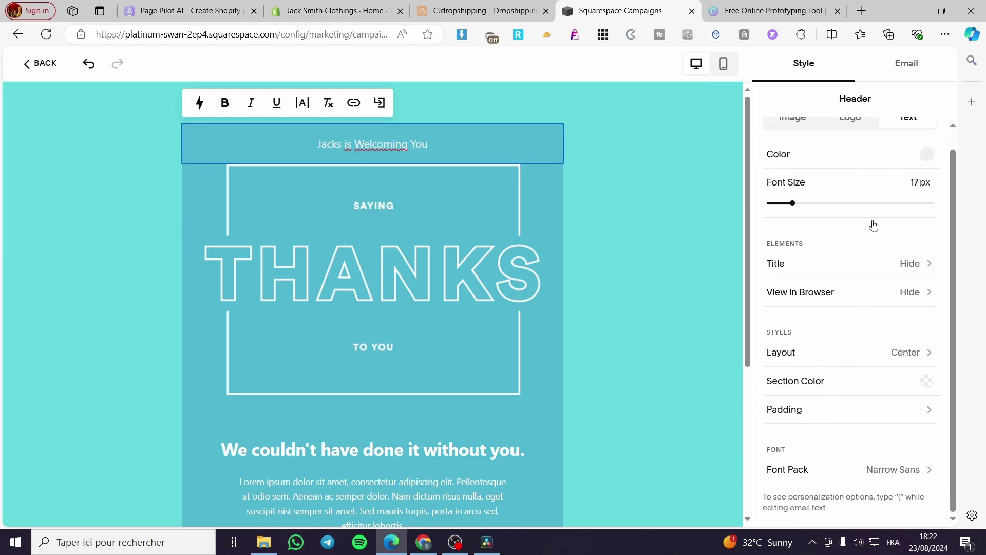
pyautogui.scroll(1, 872, 223)
pyautogui.click(643, 176)
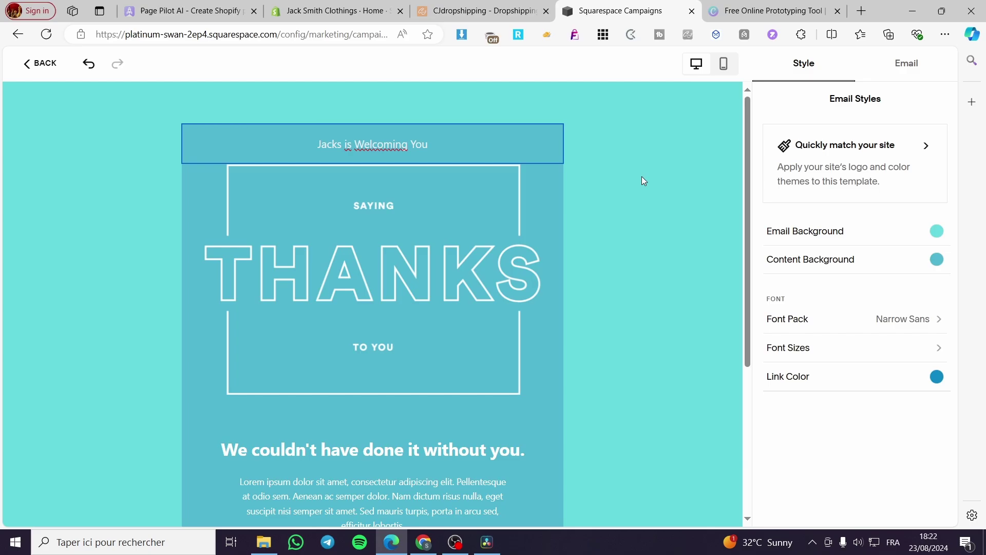
# - Switch the header to show the site logo instead of the greeting text
pyautogui.click(501, 150)
pyautogui.click(788, 136)
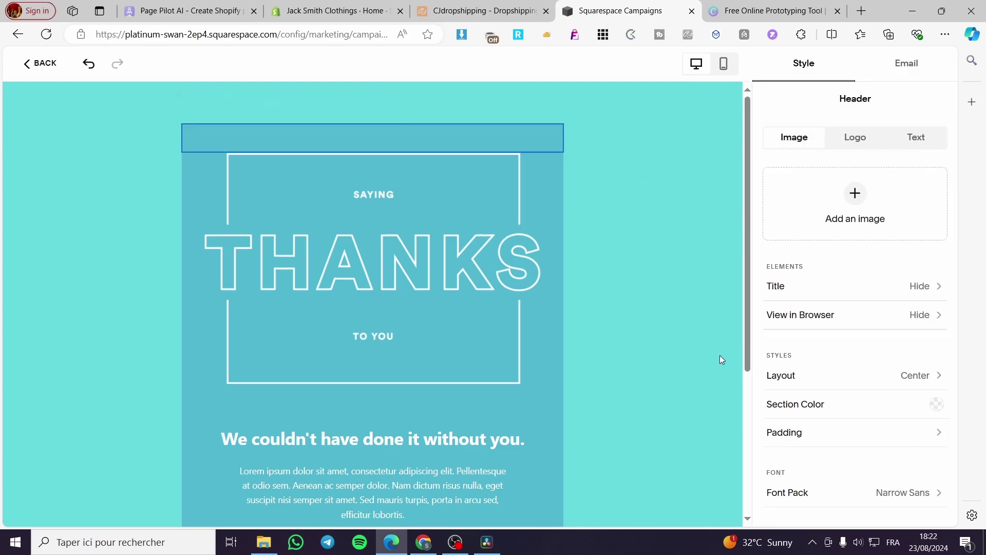
pyautogui.click(877, 139)
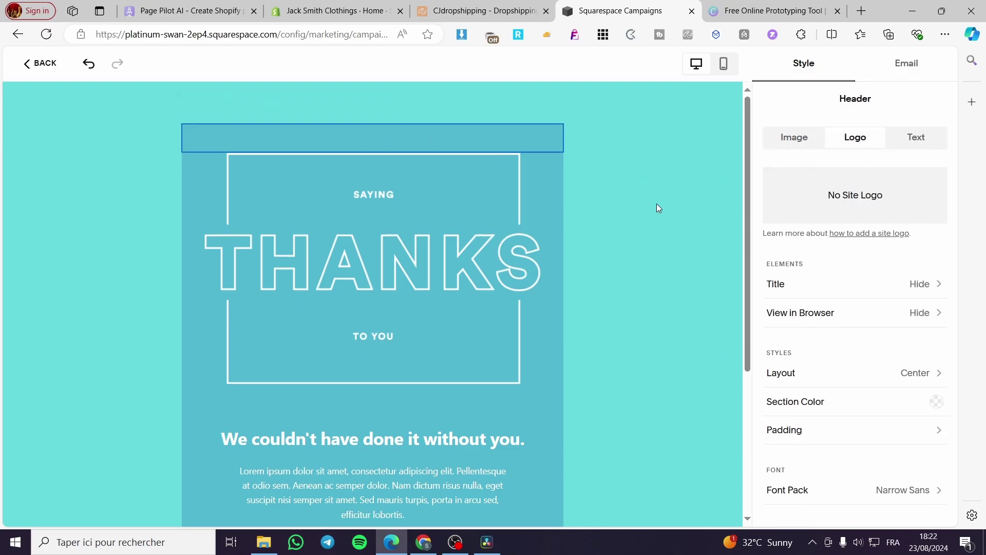
# - Try Grid, Card Right and Side layouts on the THANKS image, then restore Banner
pyautogui.click(538, 236)
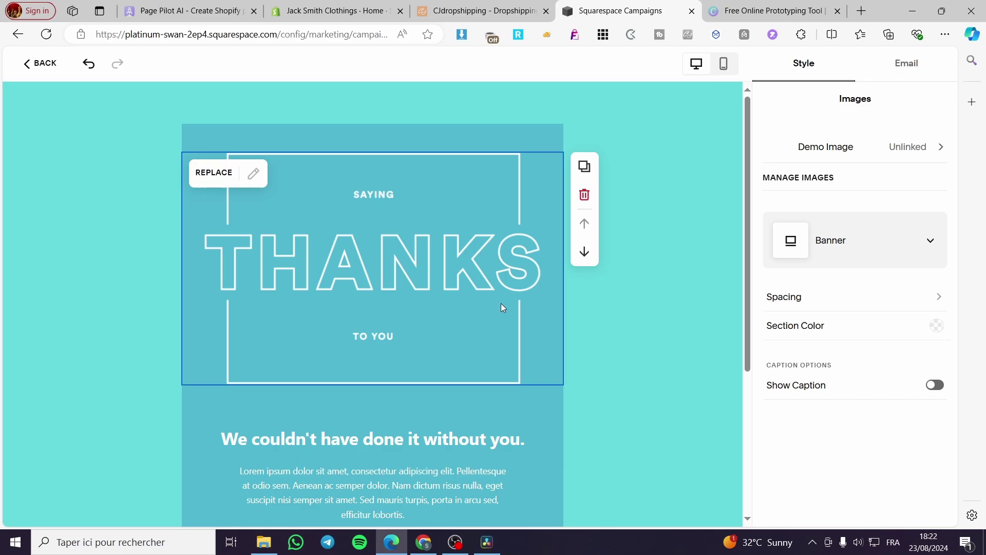
pyautogui.click(912, 247)
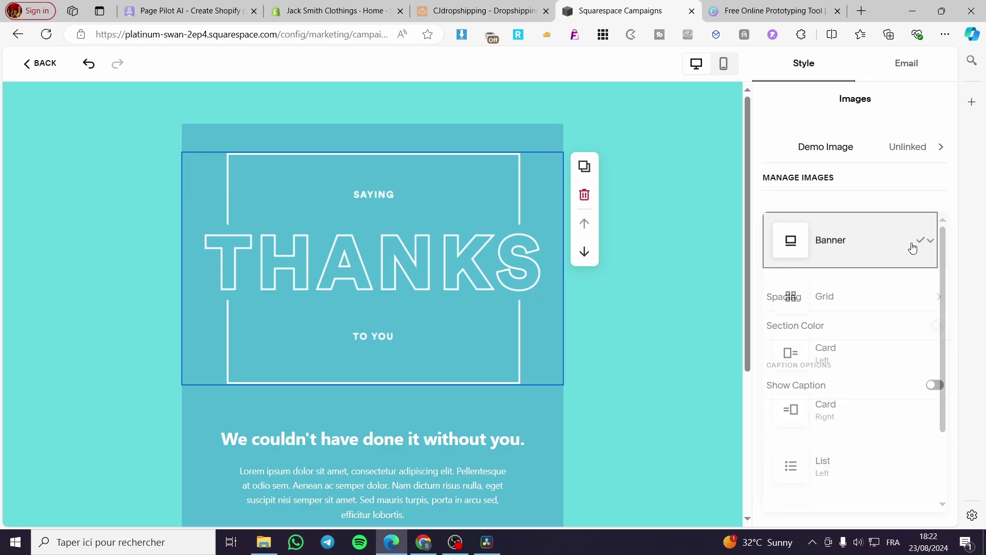
pyautogui.click(865, 317)
pyautogui.click(886, 226)
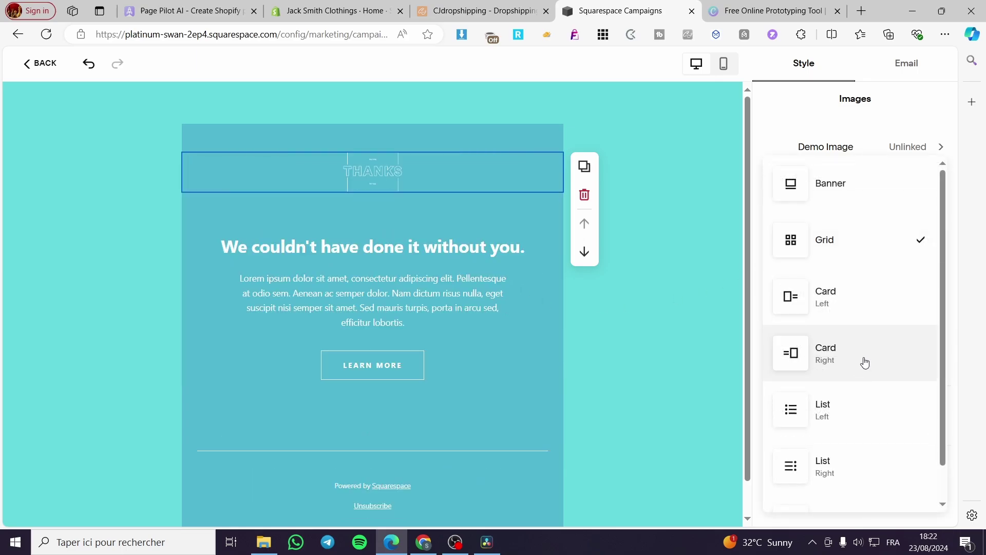
pyautogui.click(866, 362)
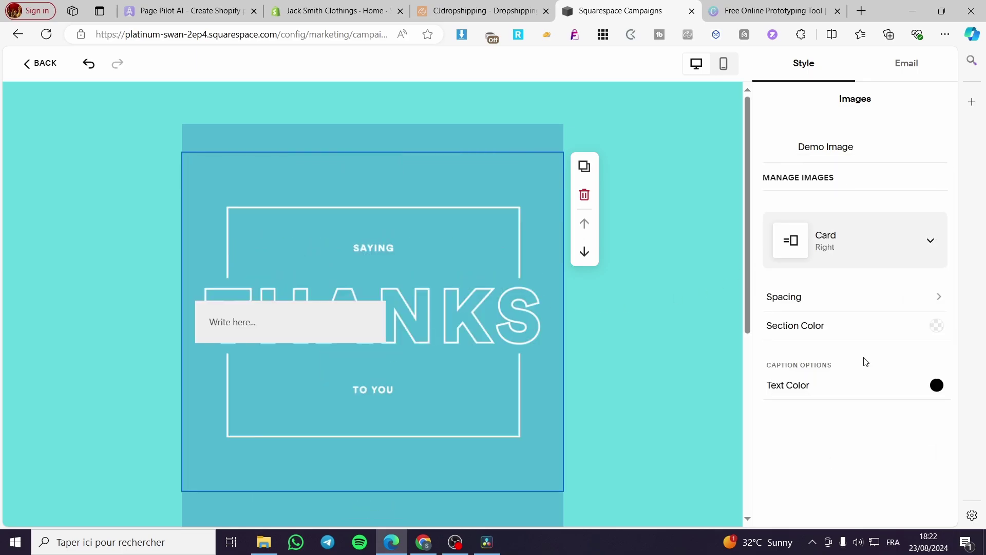
pyautogui.click(841, 232)
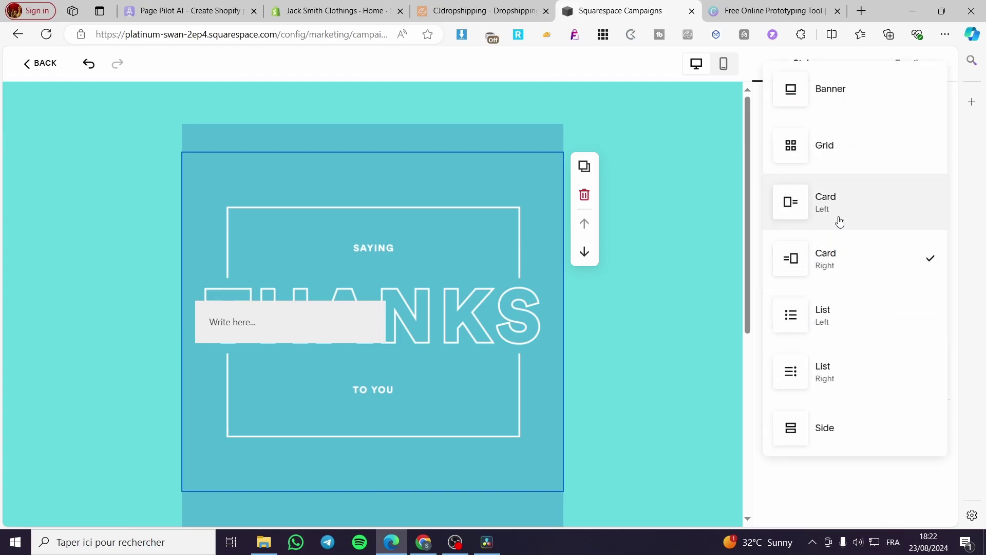
pyautogui.click(854, 434)
pyautogui.click(870, 240)
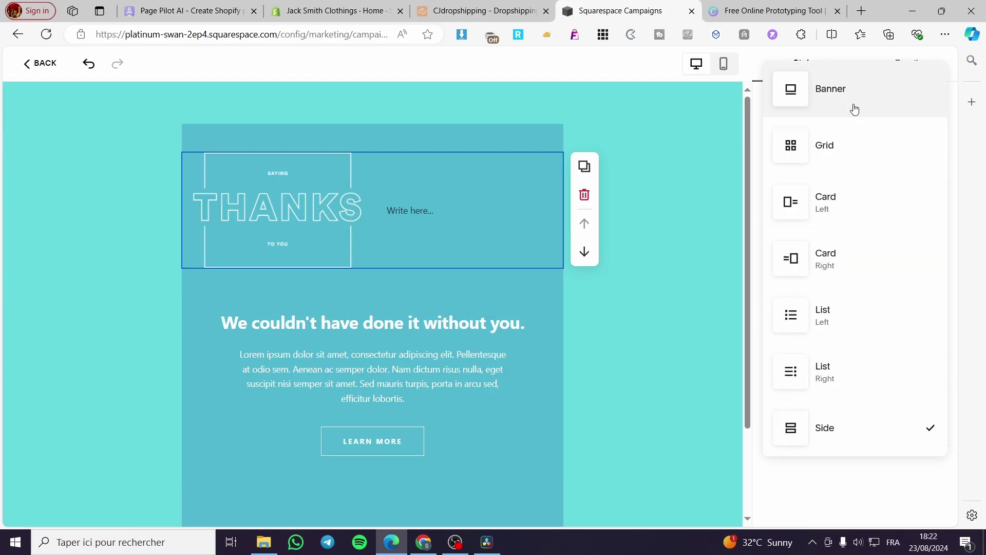
pyautogui.click(854, 106)
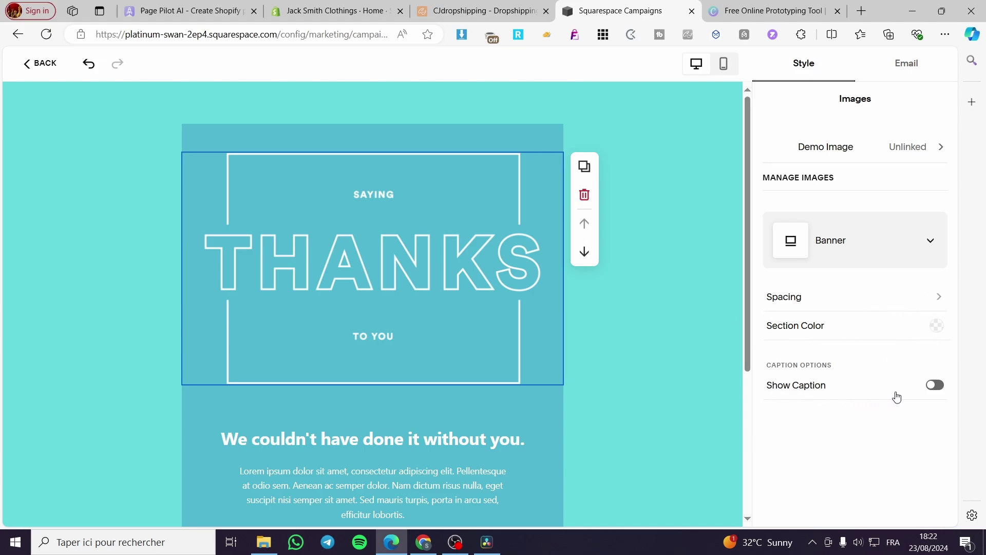
# - Review the THANKS image's link and alt text settings
pyautogui.click(928, 152)
pyautogui.moveTo(423, 268)
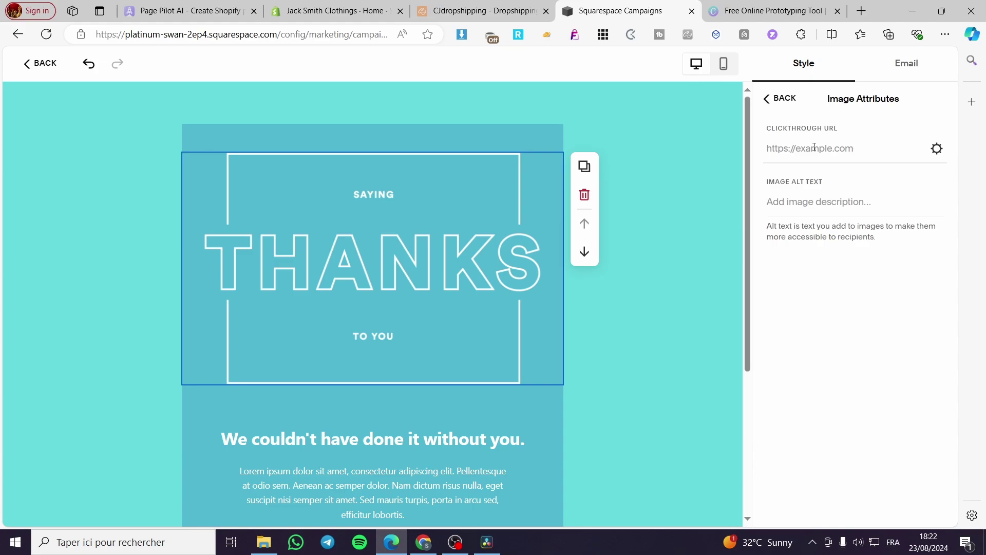
pyautogui.moveTo(402, 231)
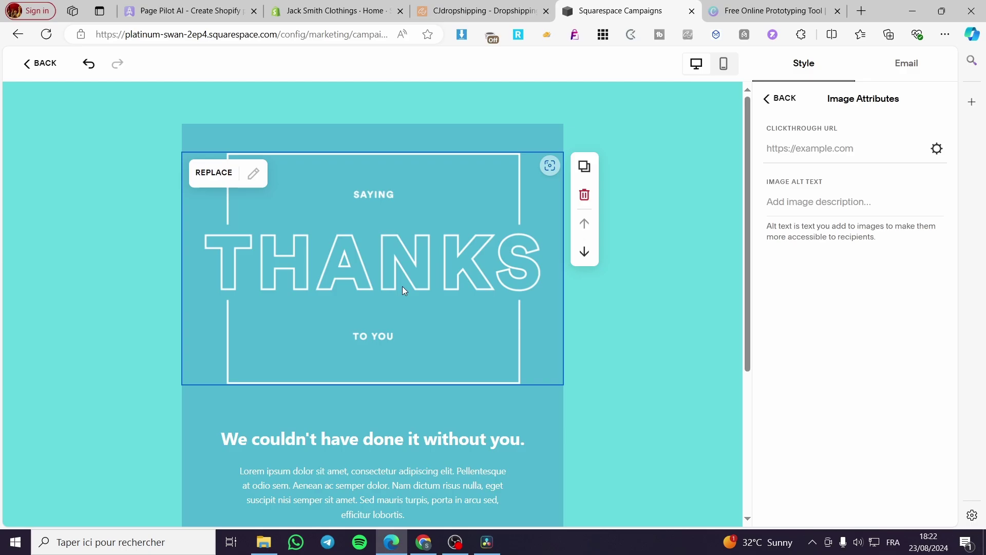
pyautogui.click(765, 98)
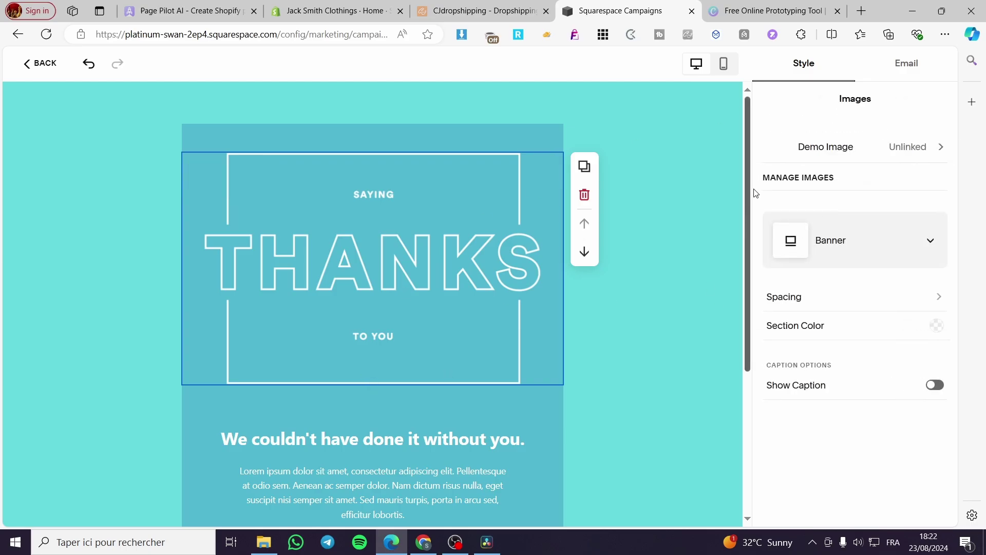
# - Inspect the heading, body paragraph and LEARN MORE button, then open Add a section below the paragraph
pyautogui.scroll(-3, 433, 301)
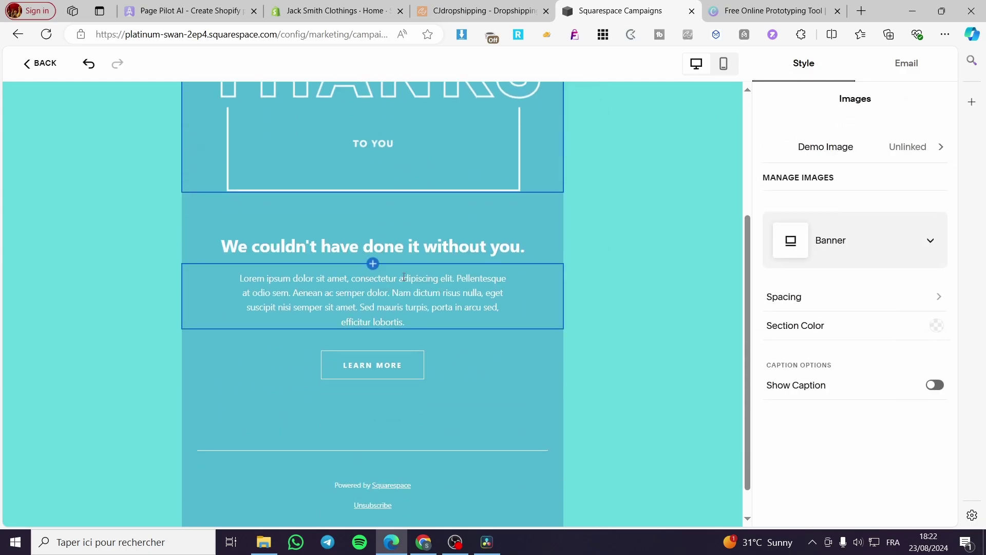
pyautogui.click(395, 227)
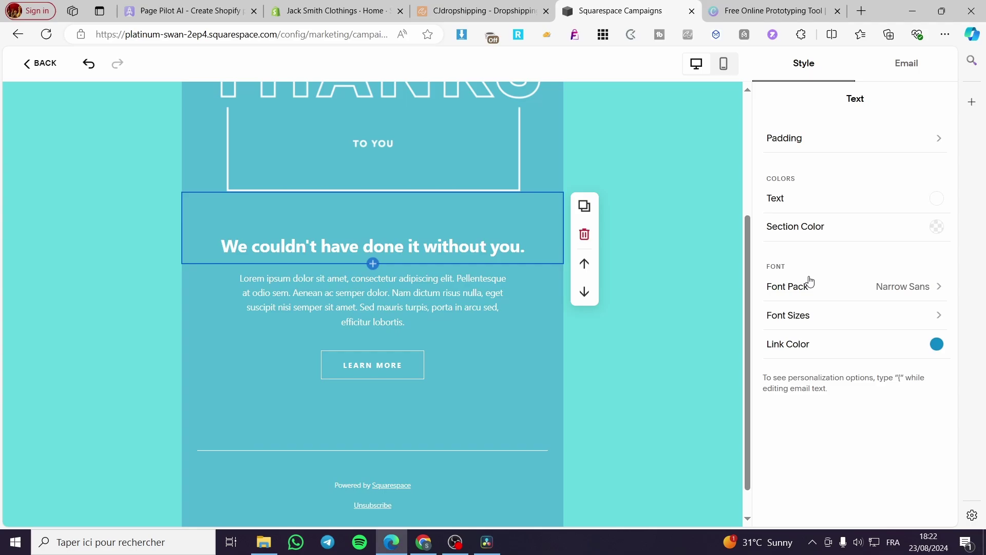
pyautogui.click(425, 325)
pyautogui.click(433, 380)
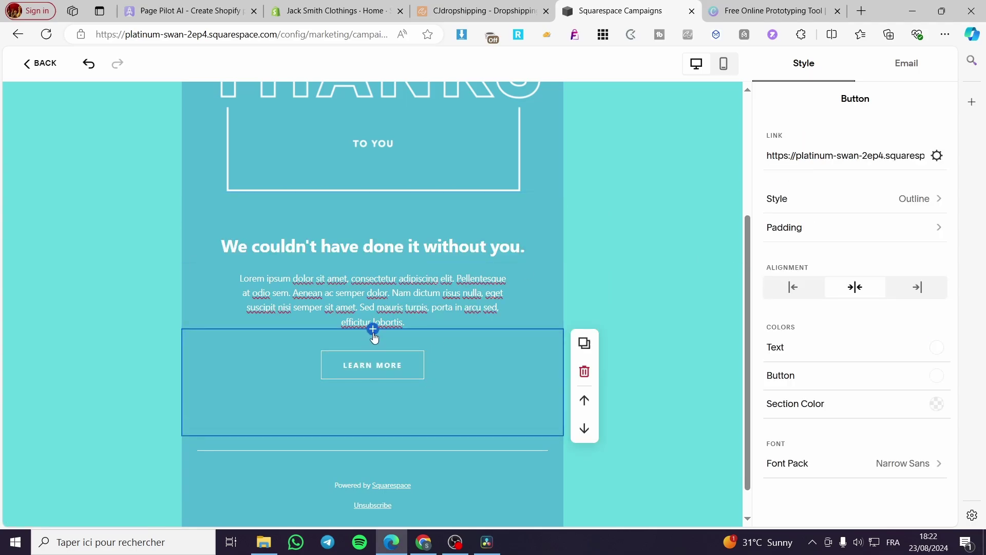
pyautogui.click(374, 330)
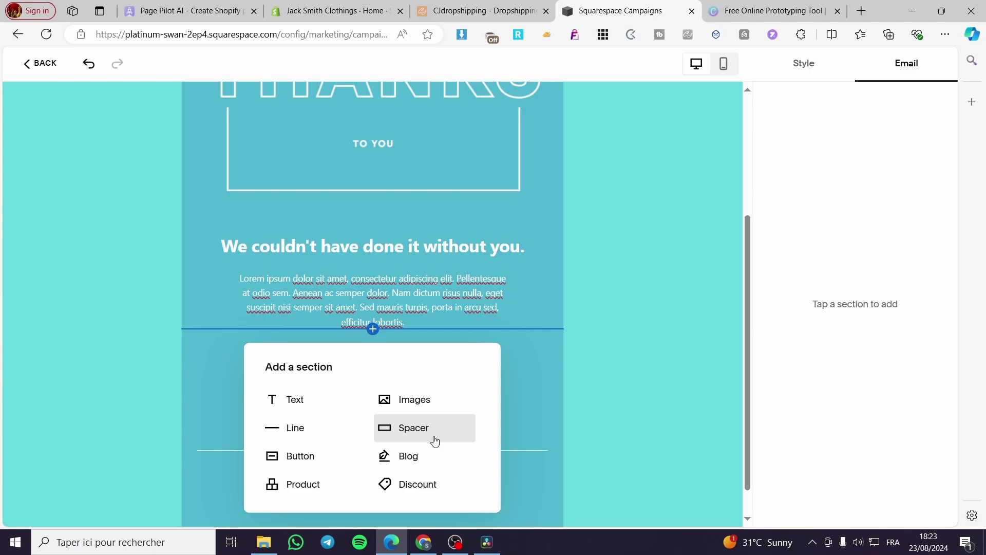
# - Add a Blog section, cancel post selection, and delete the empty Blog block
pyautogui.click(401, 458)
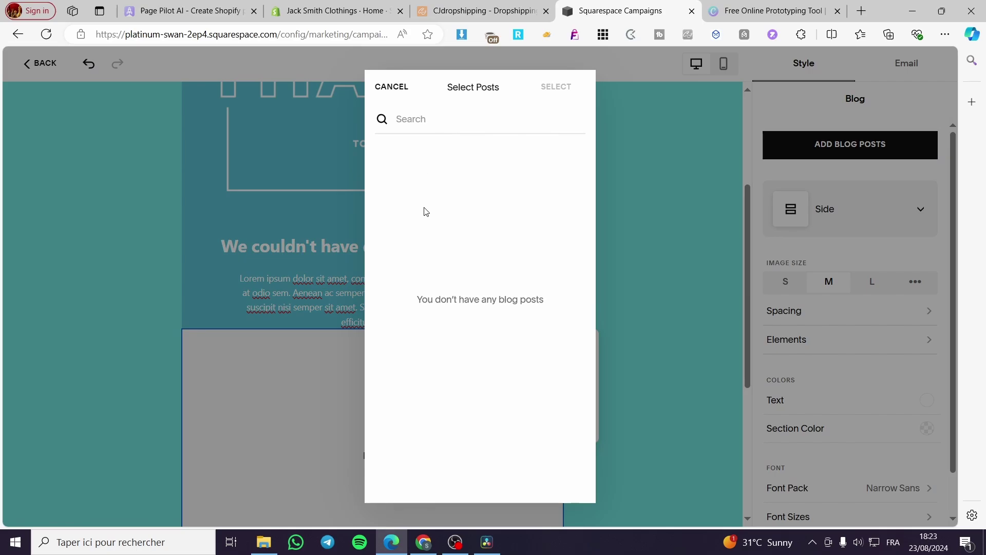
pyautogui.click(389, 87)
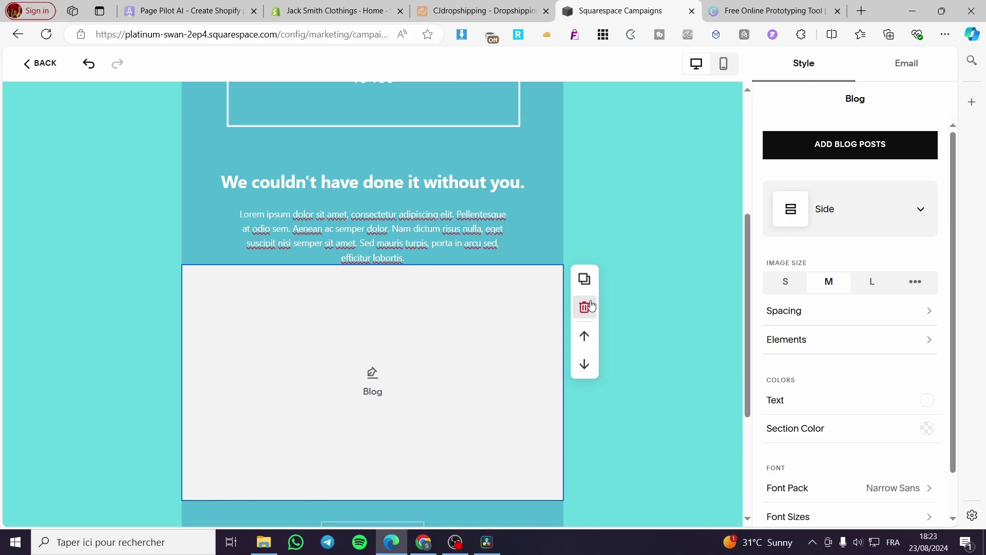
pyautogui.click(592, 306)
pyautogui.scroll(5, 545, 375)
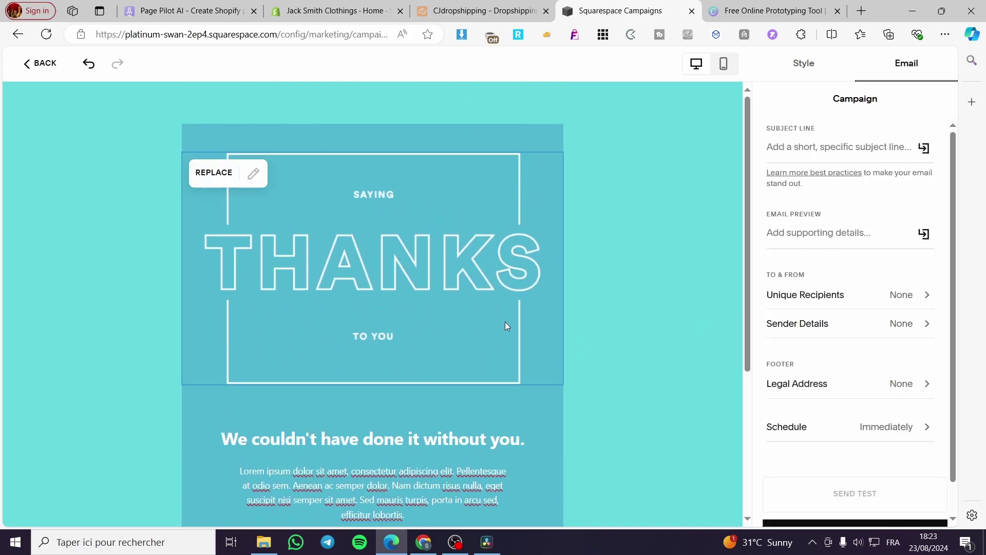
pyautogui.click(649, 334)
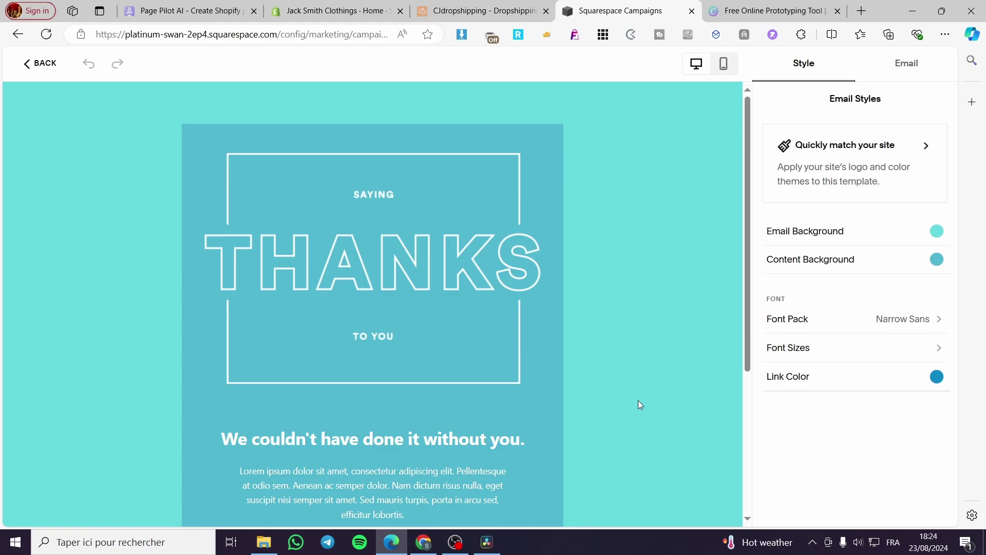
pyautogui.click(910, 64)
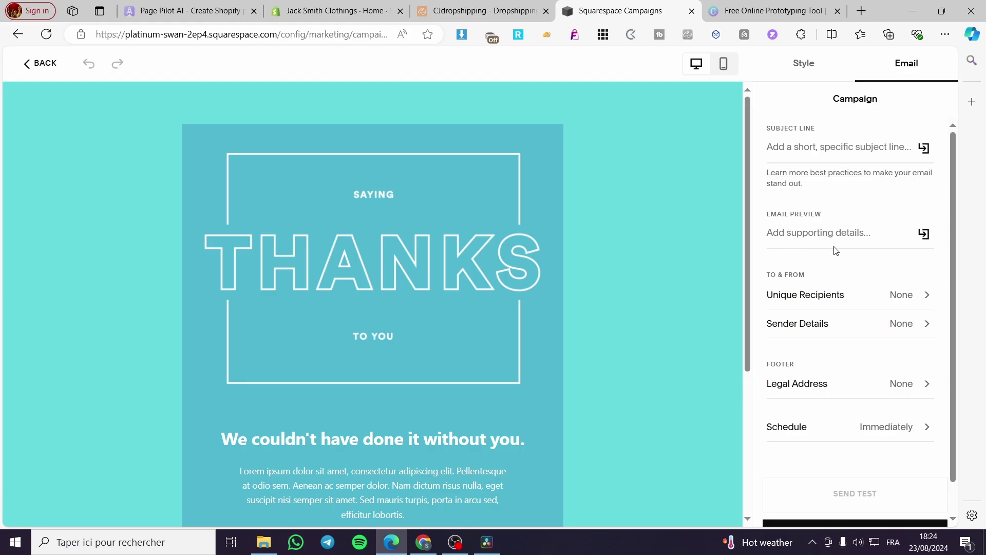
pyautogui.scroll(-1, 832, 251)
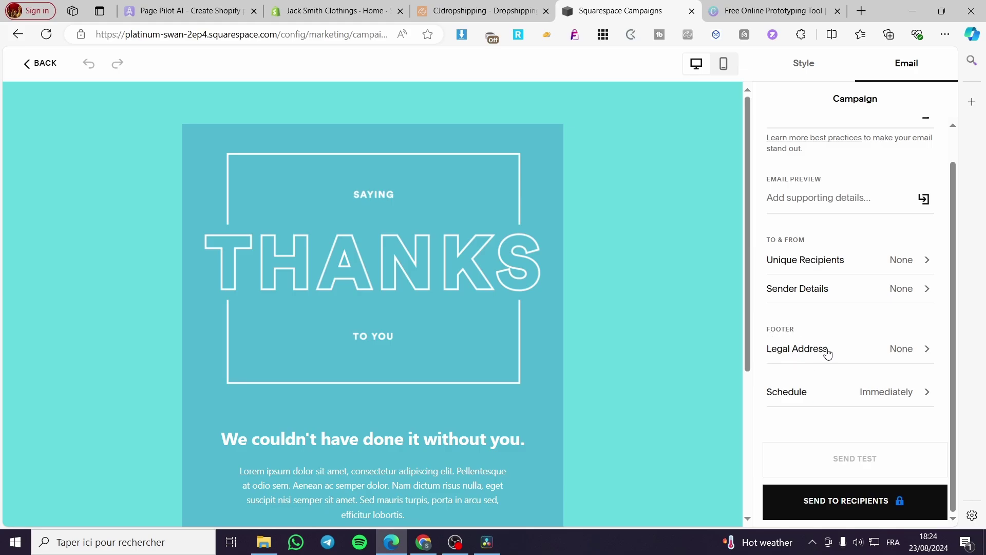
pyautogui.click(897, 349)
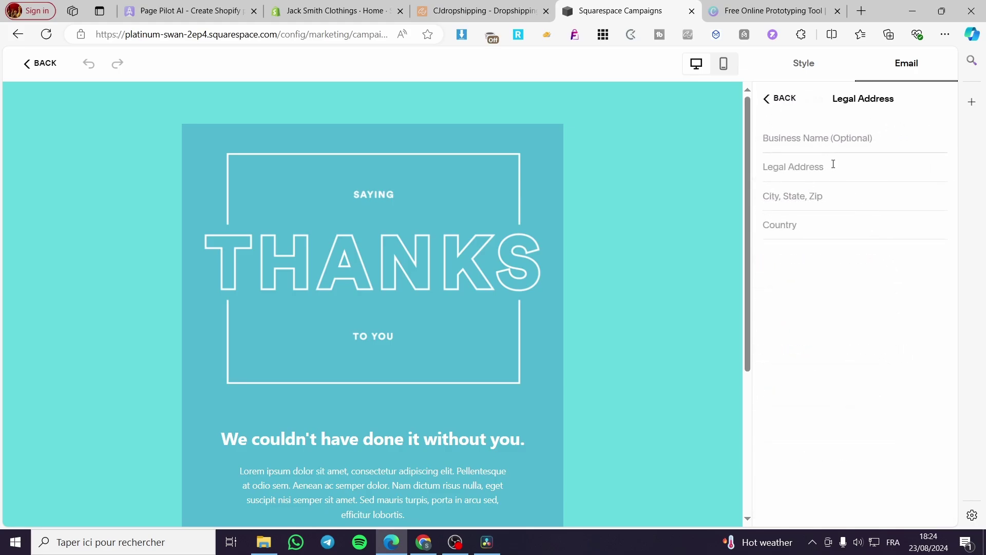
pyautogui.click(774, 99)
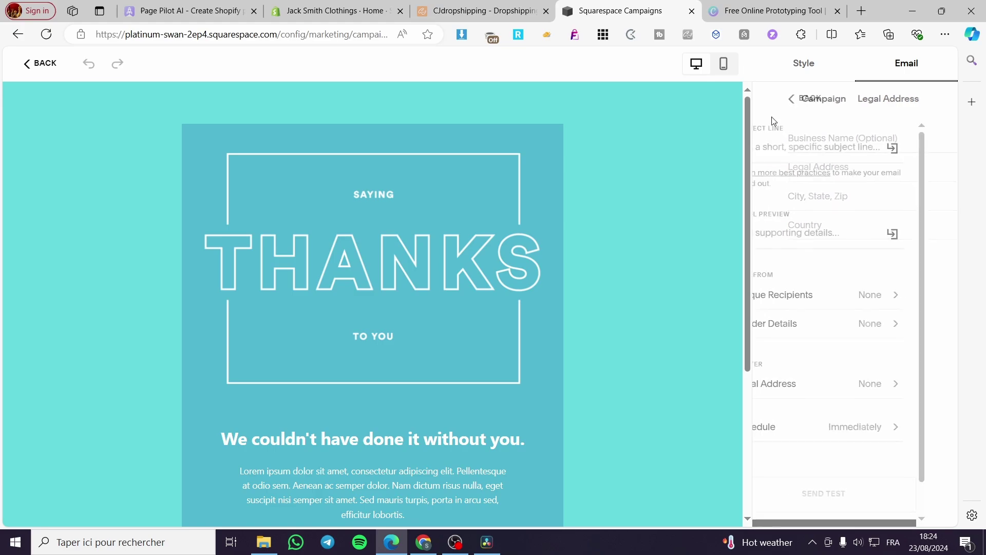
pyautogui.scroll(-1, 824, 422)
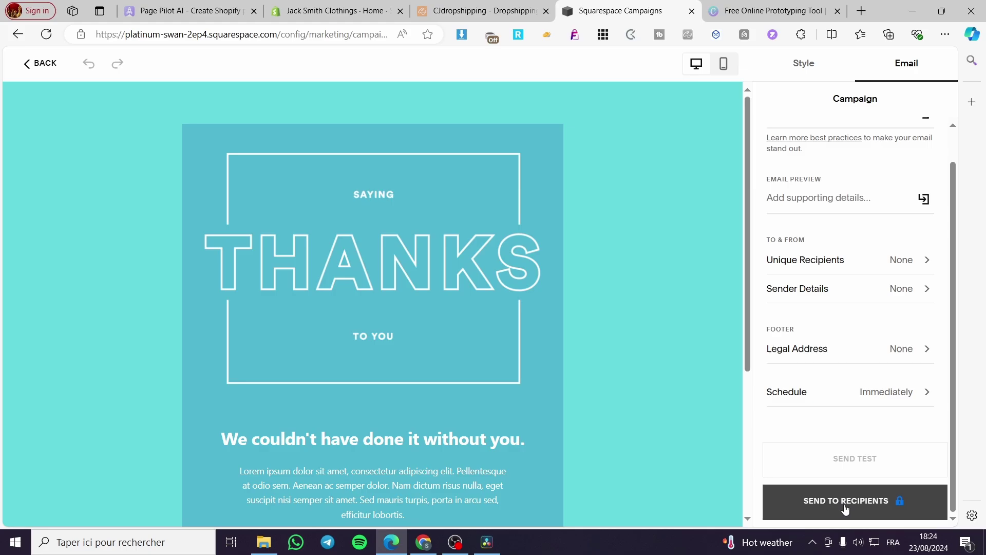
pyautogui.click(901, 505)
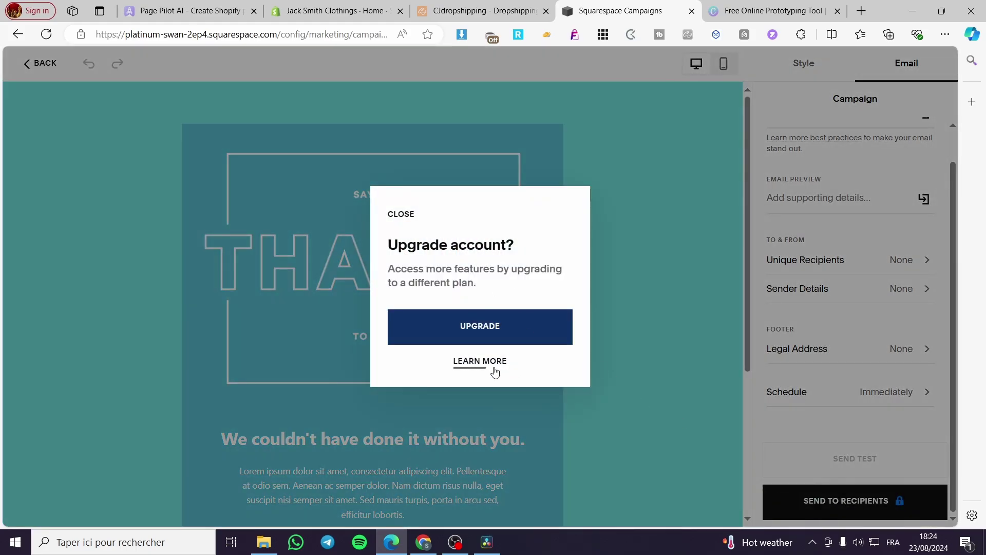
pyautogui.click(403, 211)
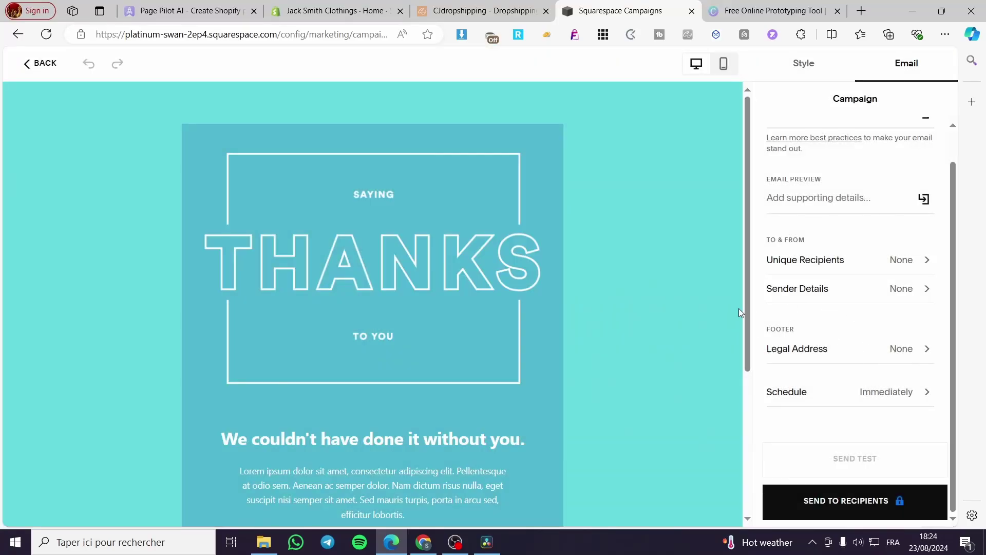